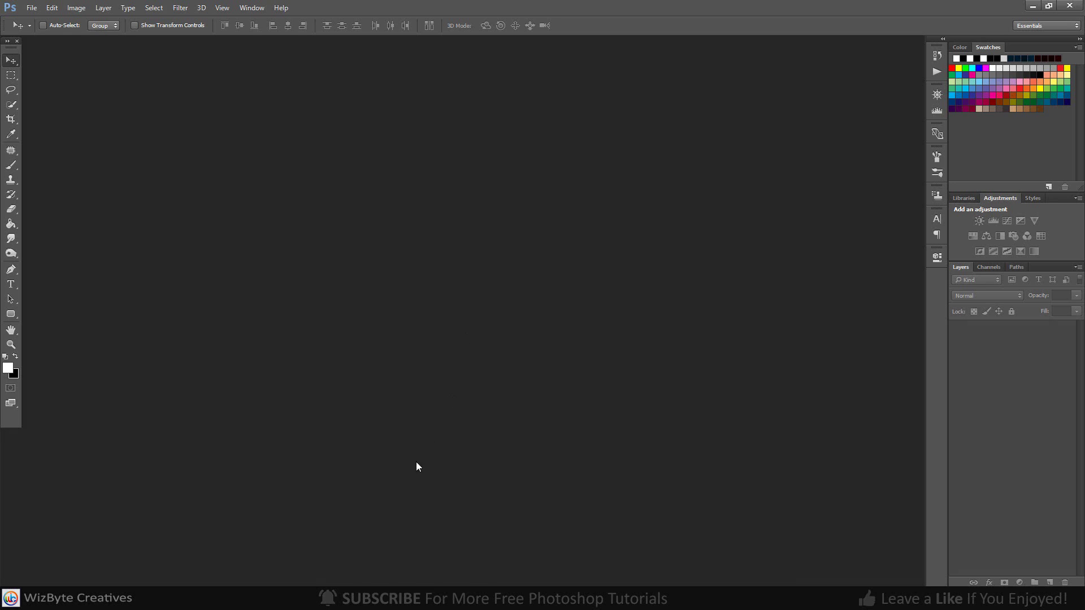
Open Model.jpg from the Glow Effect folder in Photoshop by dragging it onto the workspace
left_click(368, 599)
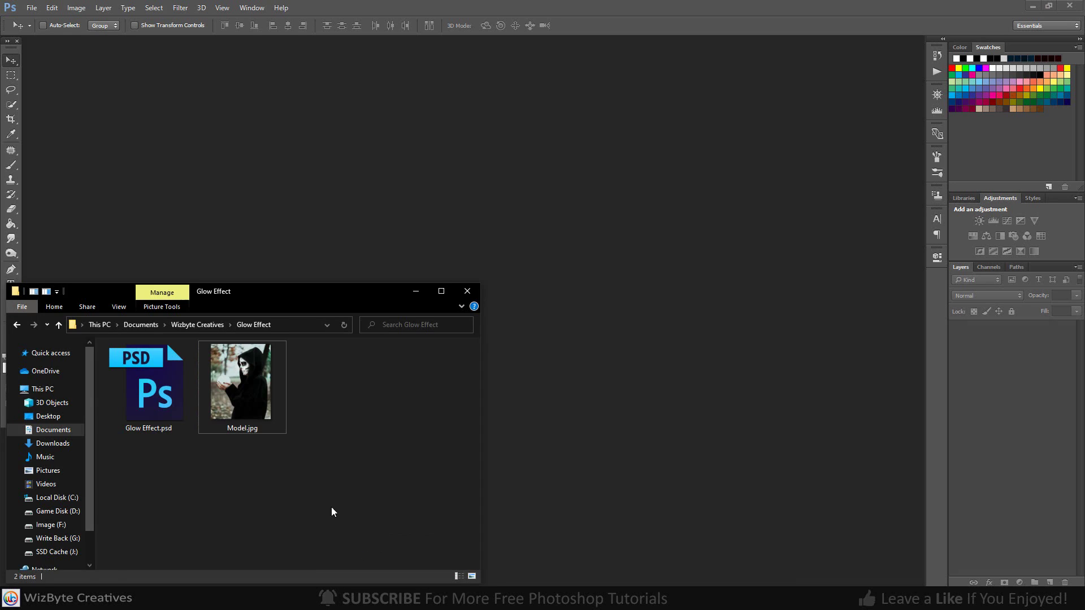
left_click_drag(246, 390, 582, 343)
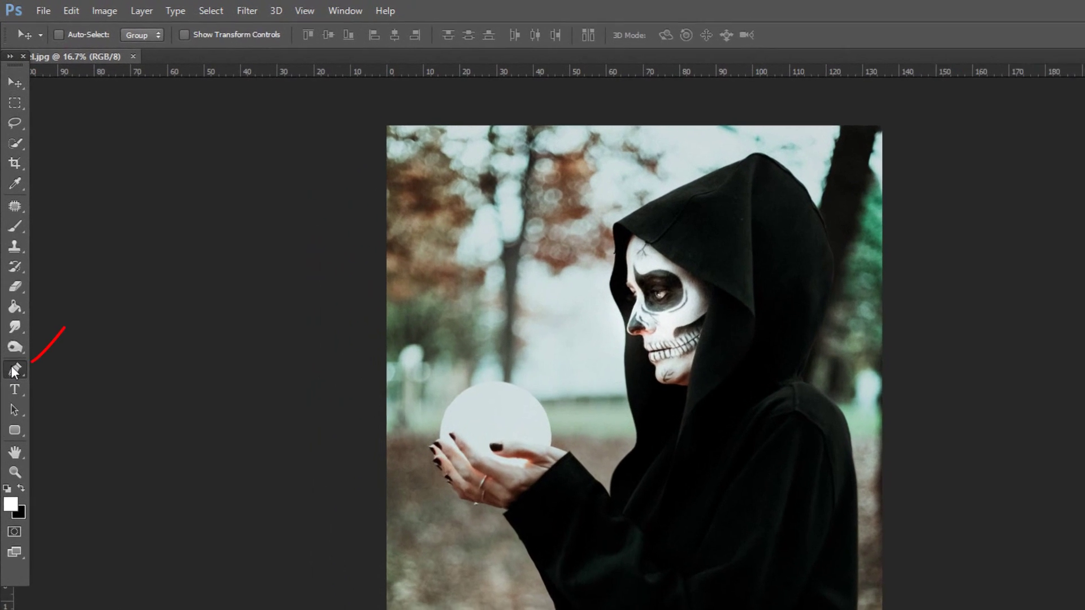
Switch to the Pen Tool in path mode and zoom in on the orb
left_click(14, 371)
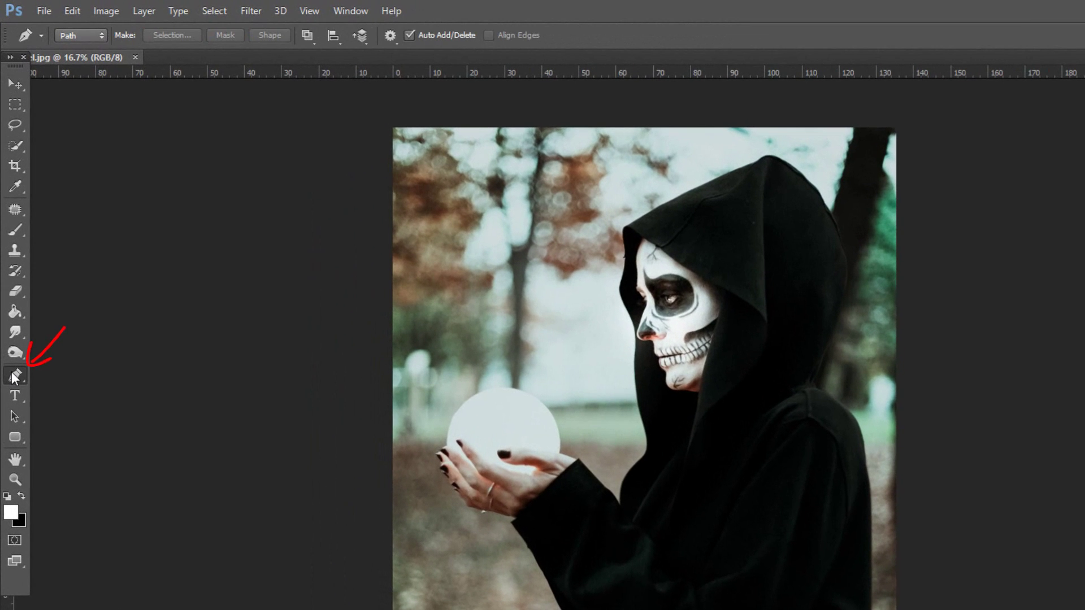
left_click(103, 371)
scroll(522, 434, "up", 3)
scroll(523, 434, "up", 3)
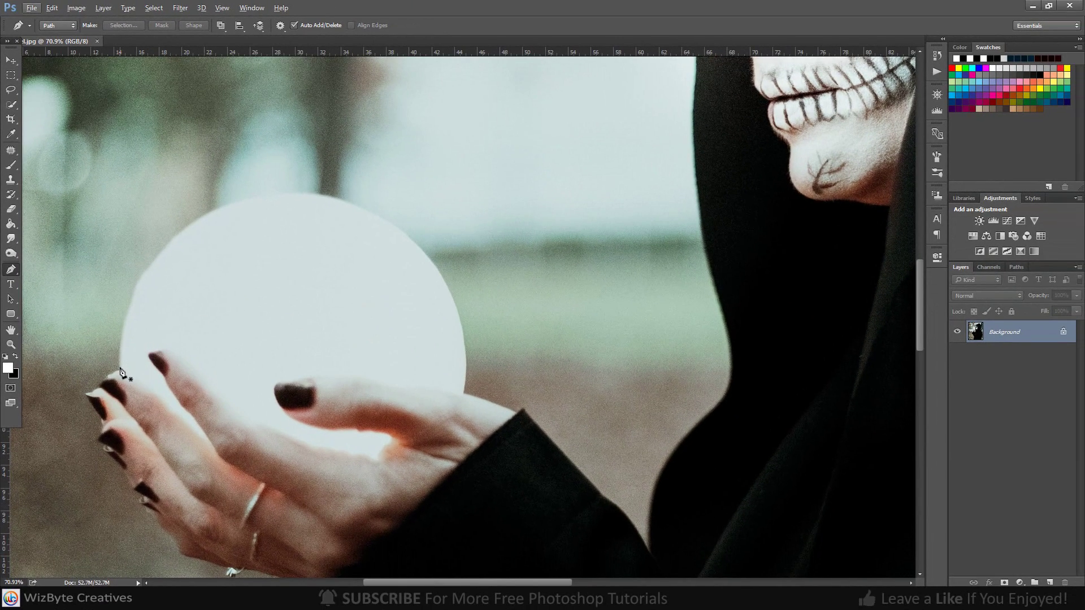
Trace curved anchors around the orb's left, top and right rim down to its lower right edge
left_click(120, 370)
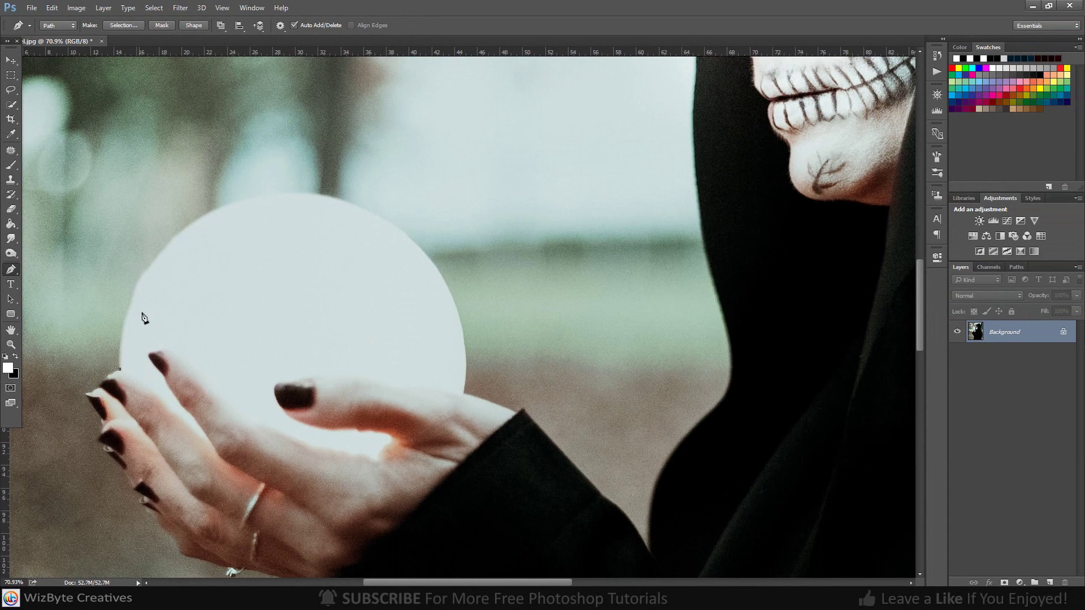
left_click_drag(177, 235, 234, 194)
left_click_drag(342, 200, 396, 217)
left_click_drag(449, 290, 457, 313)
left_click_drag(464, 392, 456, 436)
left_click(463, 393, "alt")
Continue the path around the thumb, palm and fingertip, using Alt-clicked corner points to close the outline
left_click_drag(387, 377, 288, 418)
left_click(317, 442)
left_click_drag(259, 410, 250, 402)
left_click_drag(213, 365, 152, 363)
key("alt")
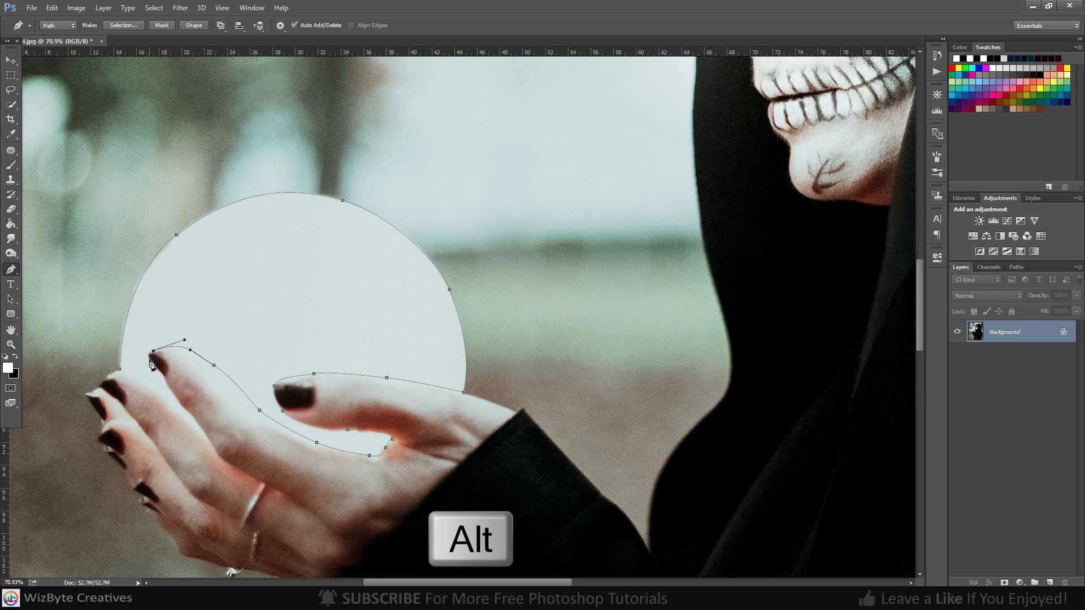
left_click(153, 351, "alt")
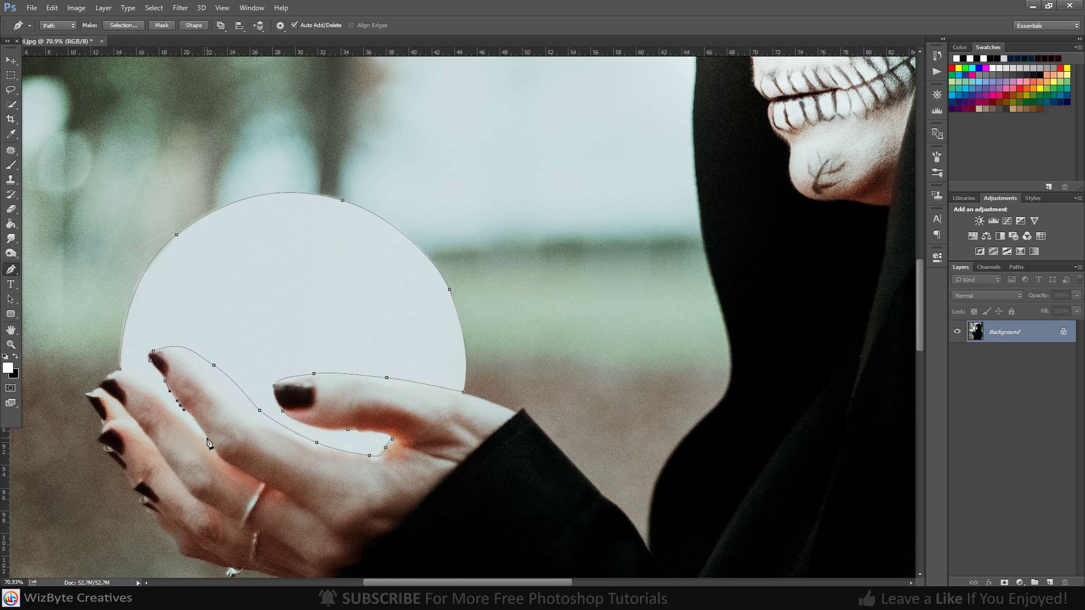
left_click_drag(215, 455, 227, 473)
key("alt")
left_click(213, 447, "alt")
left_click_drag(177, 413, 91, 360)
Turn the orb path into a selection with 0 feather and copy it to Layer 1
right_click(224, 318)
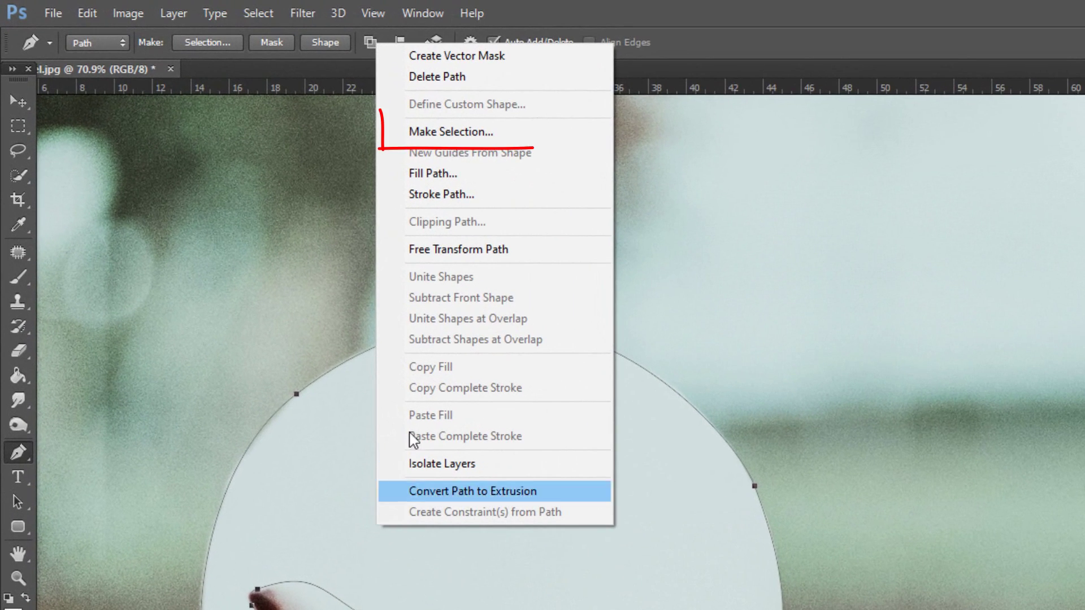
left_click(471, 129)
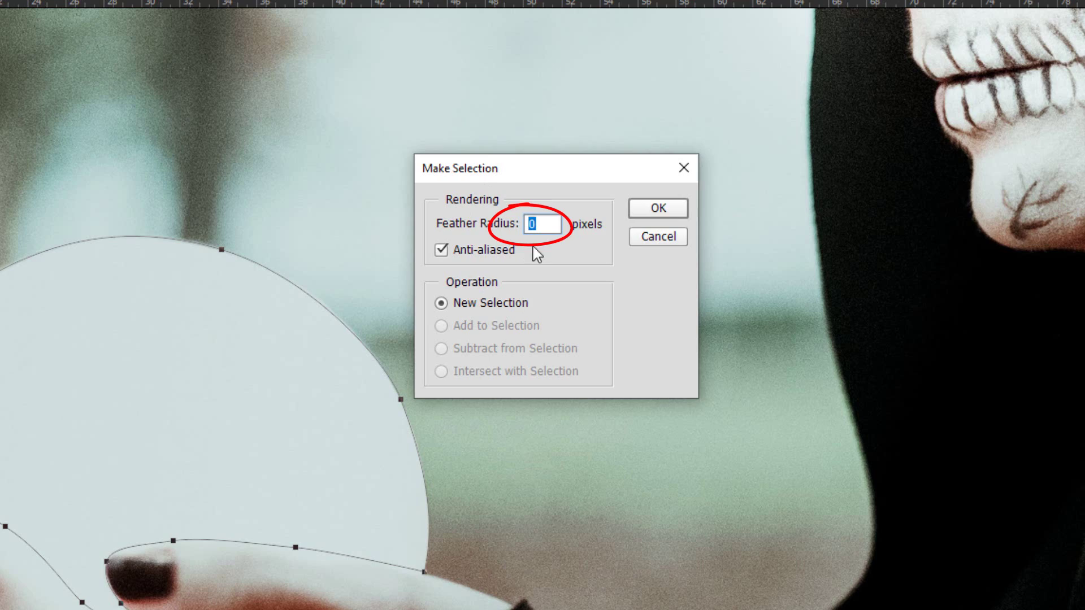
left_click(674, 211)
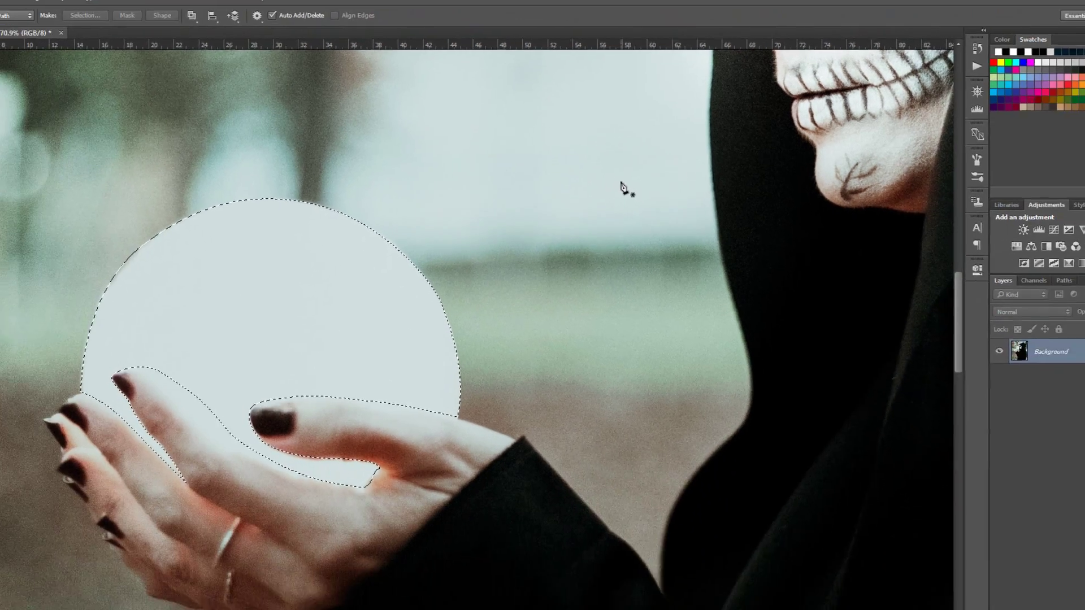
key("ctrl+j")
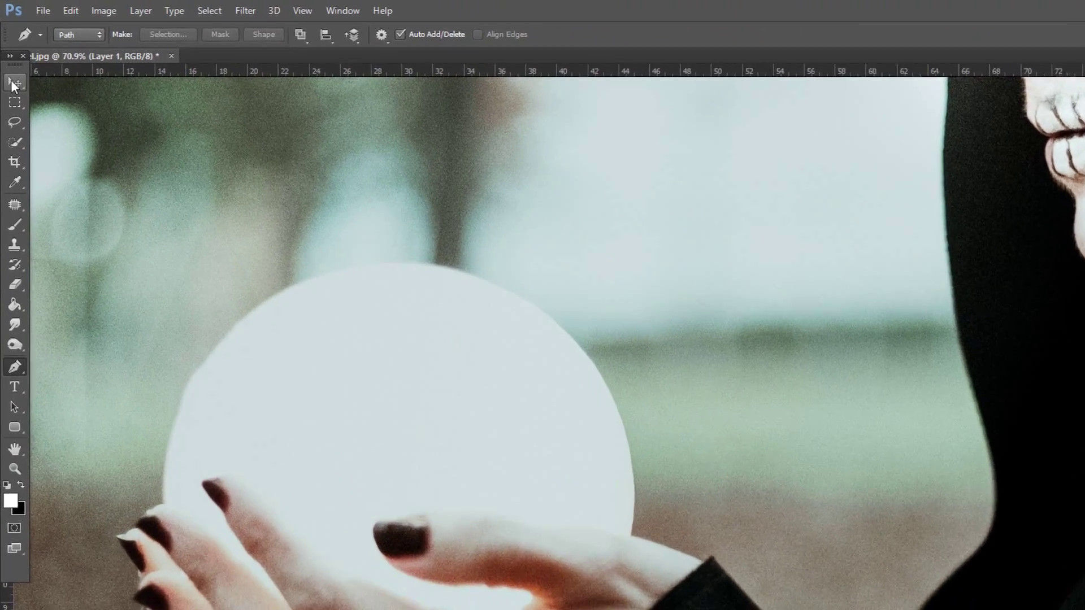
Convert Layer 1 to a Smart Object and put it into Group 1
left_click(9, 49)
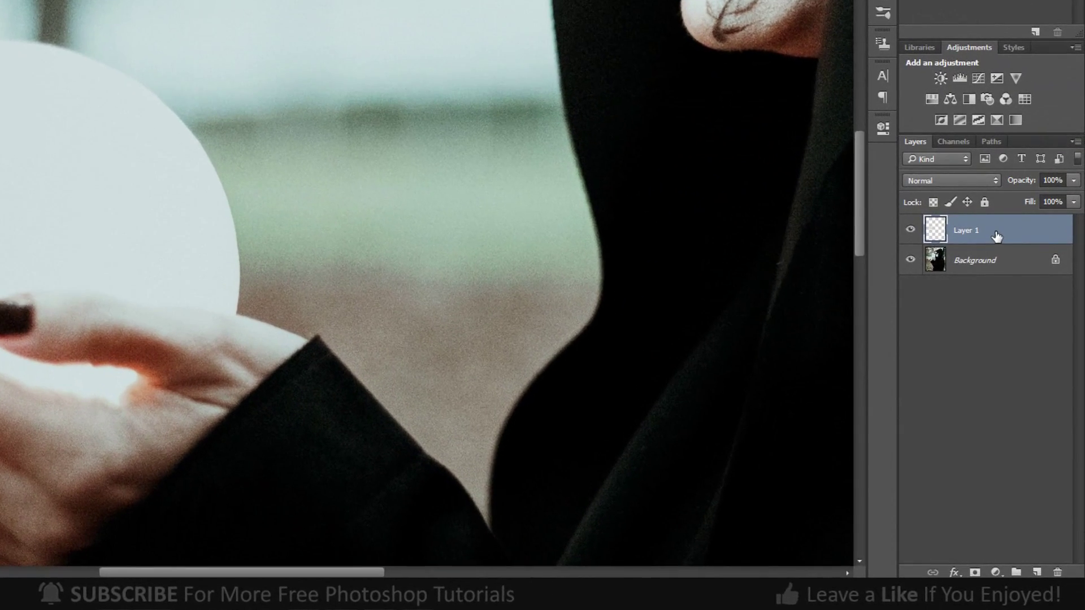
right_click(1006, 313)
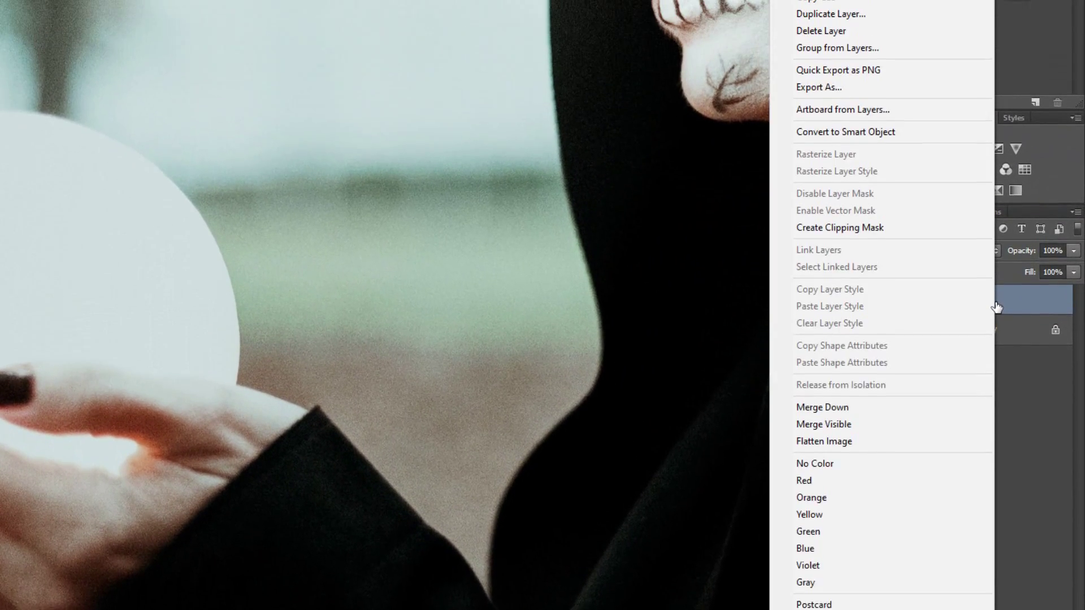
left_click(882, 204)
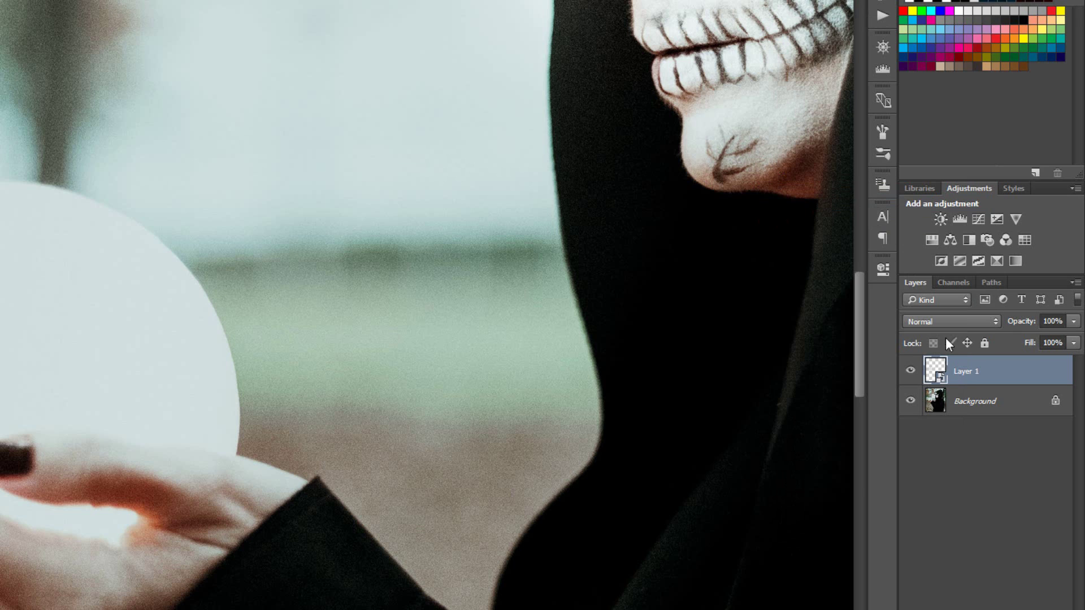
key("ctrl+g")
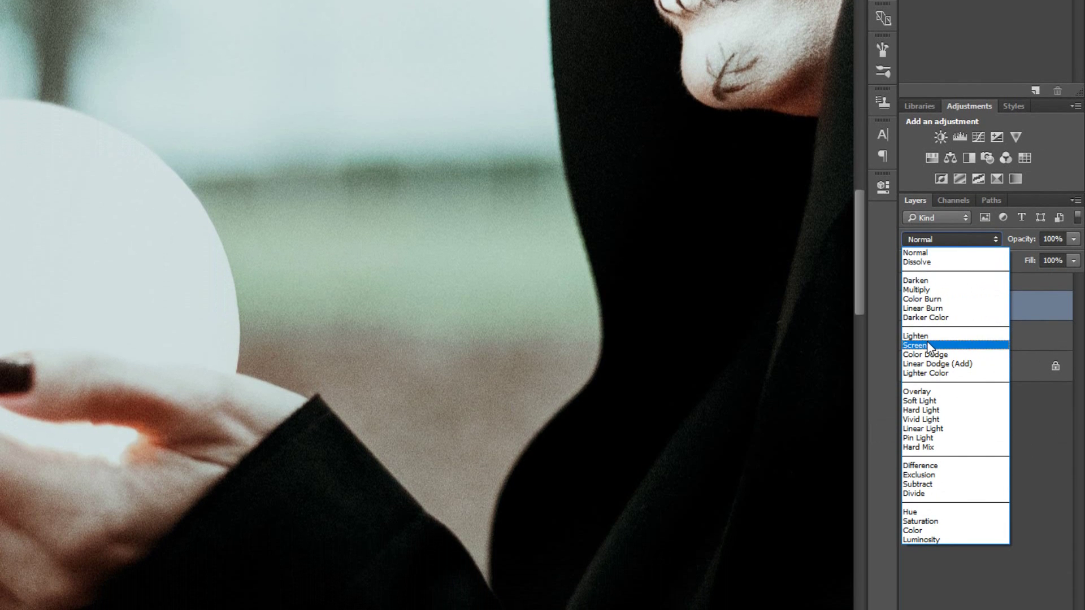
Set the orb layer to Screen and apply a 5 px Gaussian Blur
left_click(928, 345)
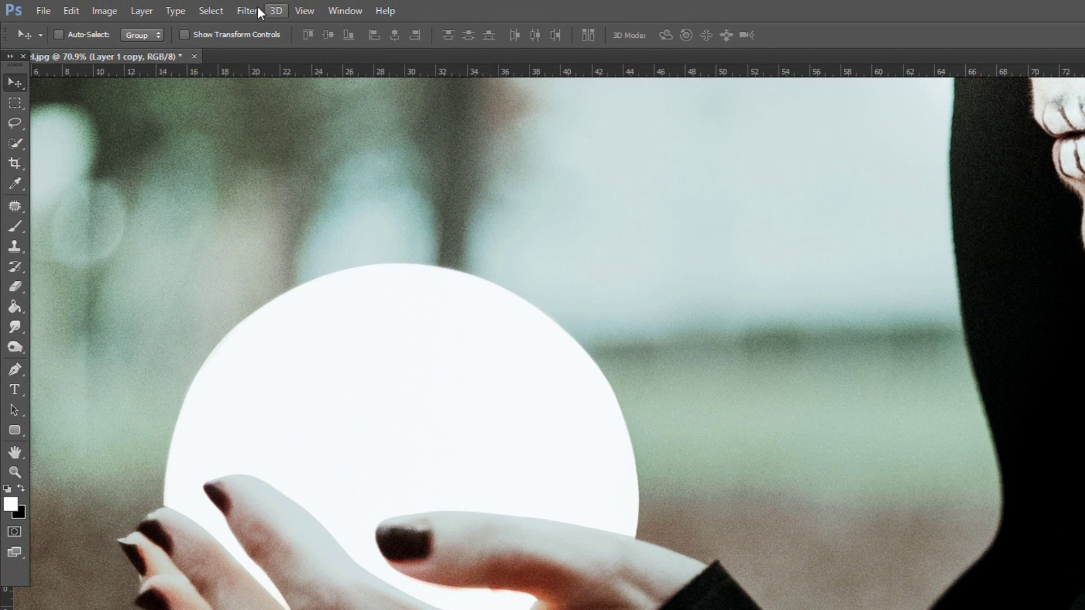
left_click(243, 11)
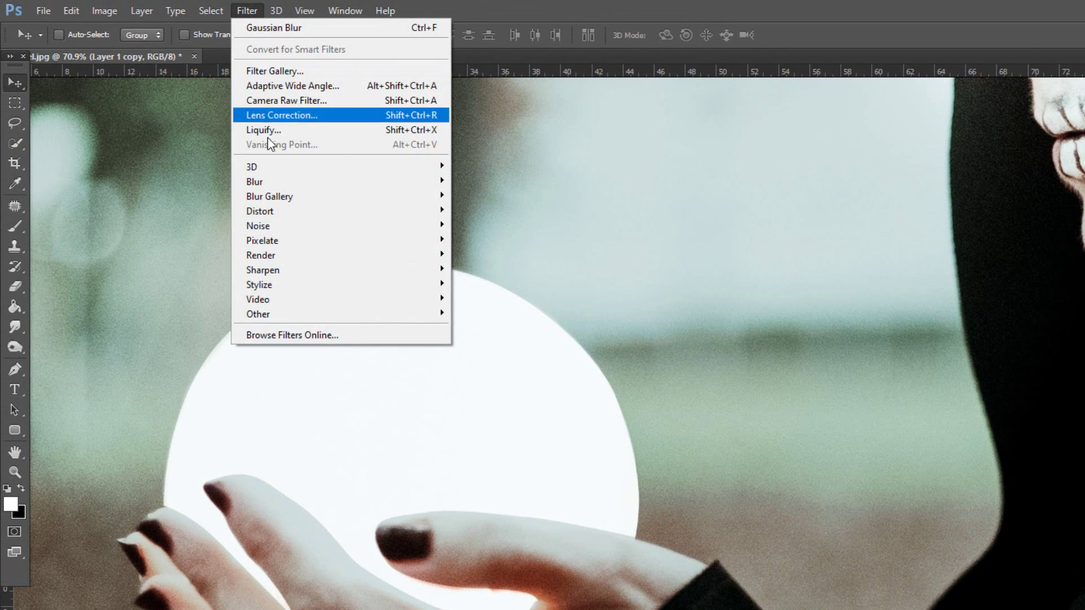
mouse_move(273, 185)
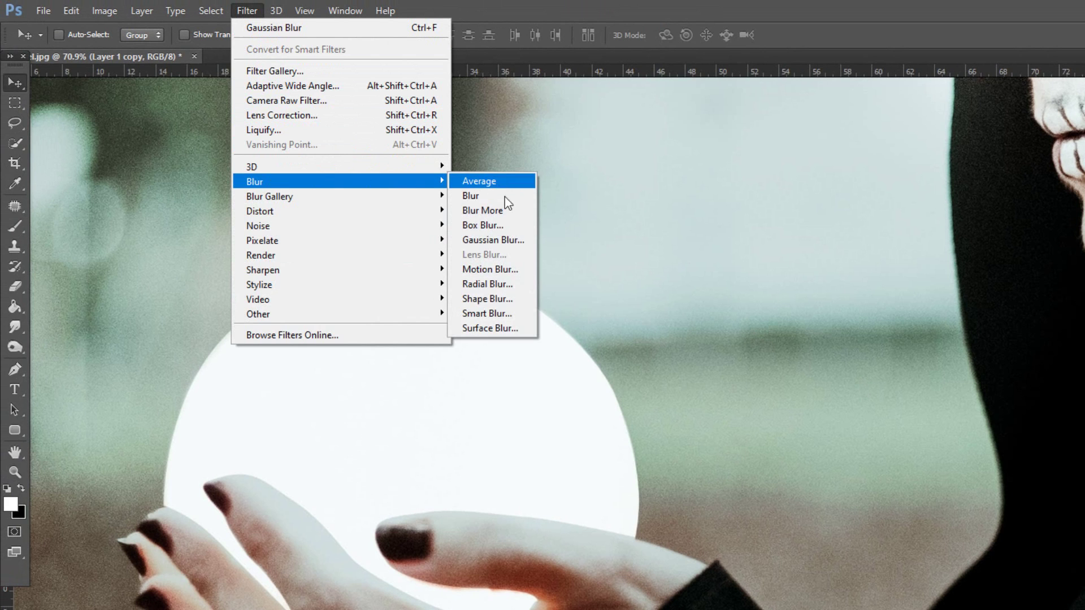
left_click(501, 243)
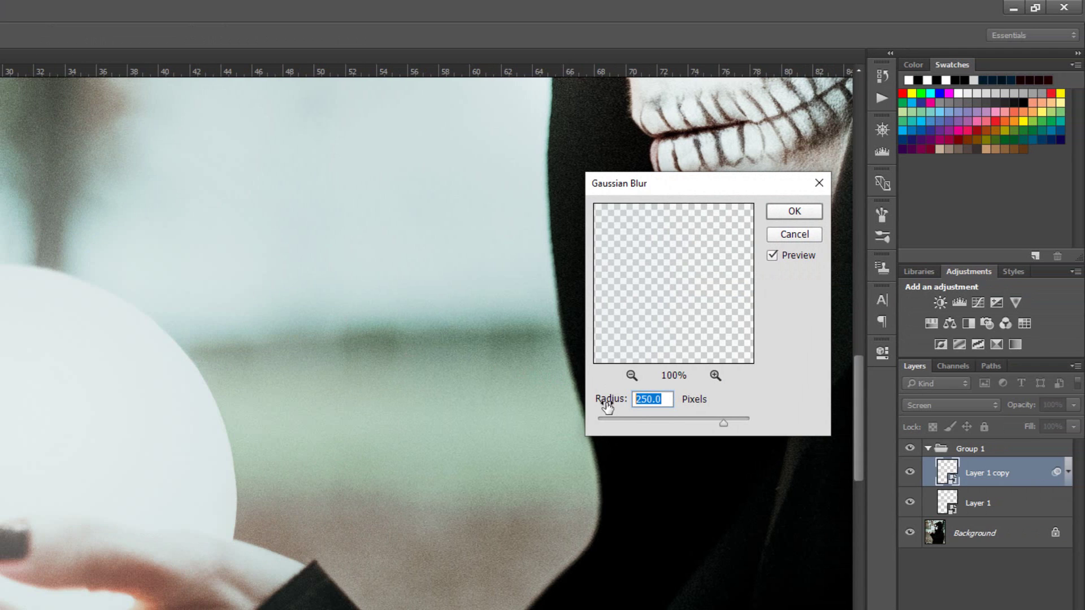
type("5")
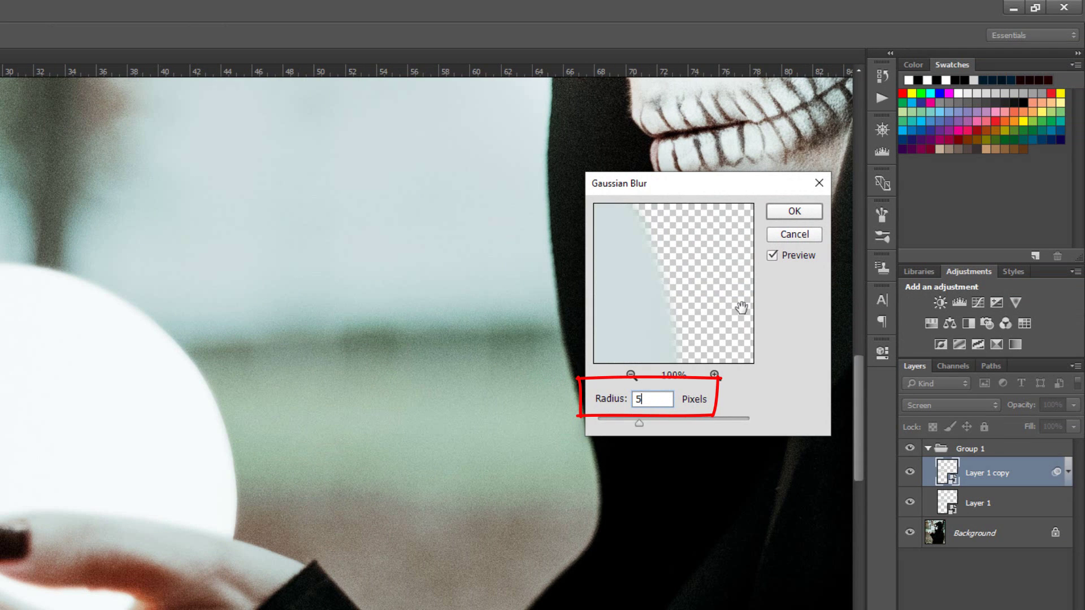
left_click(781, 214)
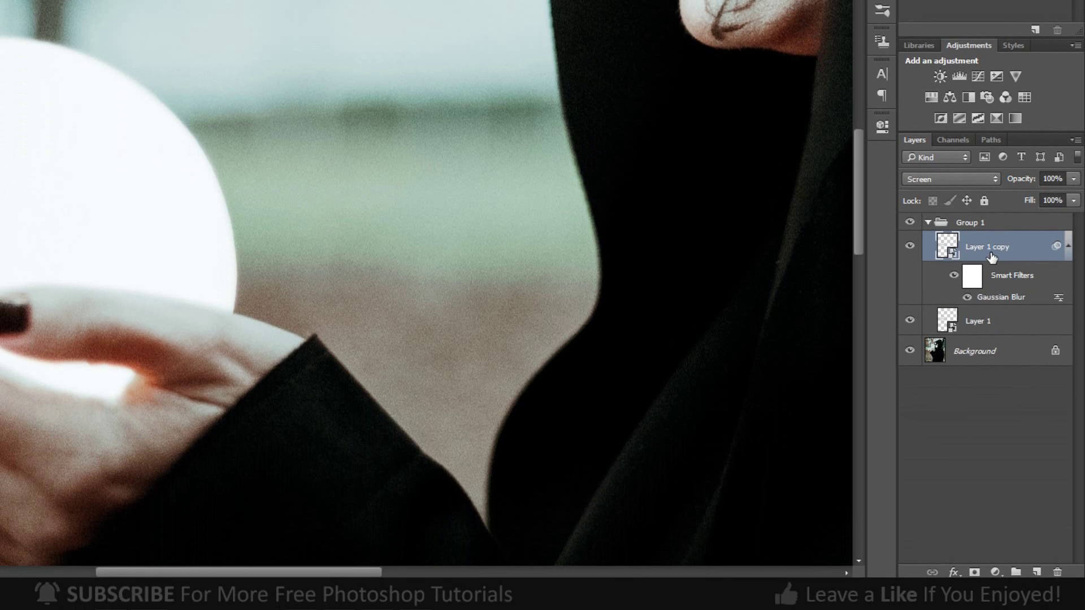
Duplicate the blurred orb layer and change the copy's Gaussian Blur radius to 250 px
key("ctrl+j")
key("ctrl+j")
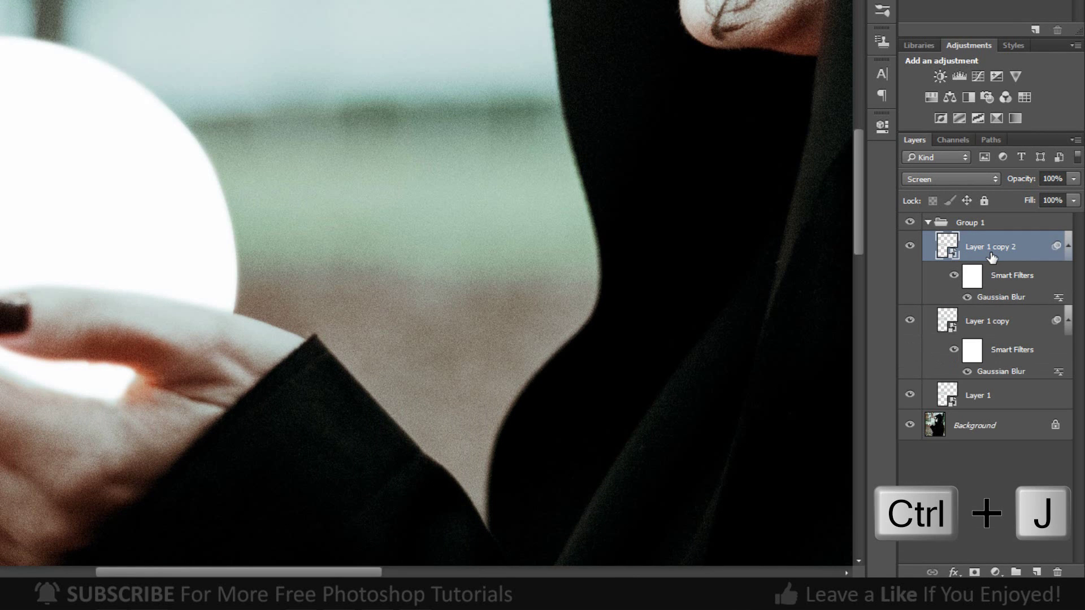
double_click(996, 298)
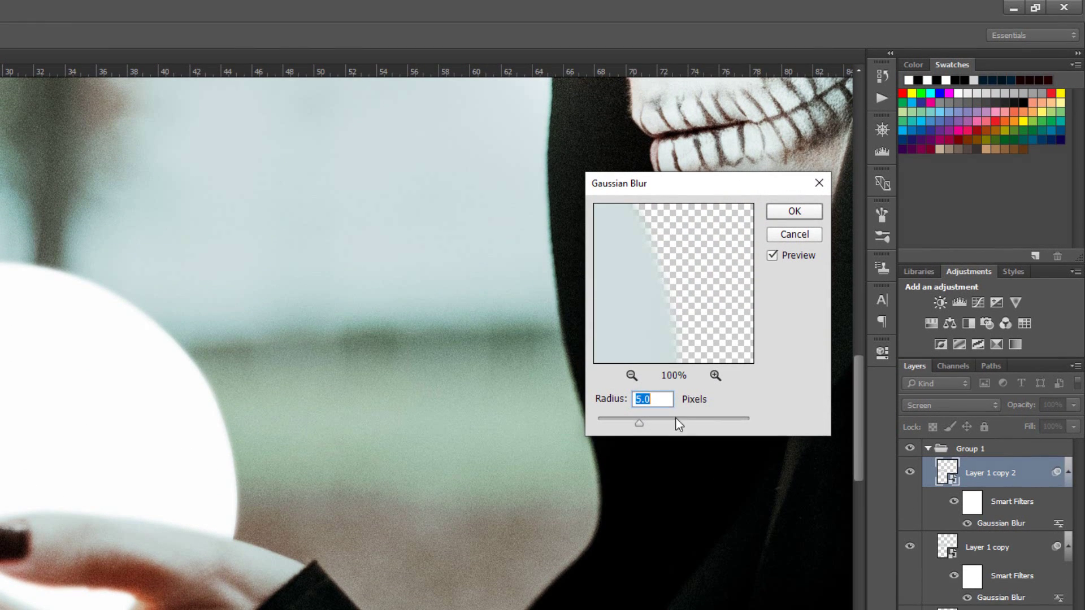
left_click(651, 173)
double_click(651, 399)
type("2")
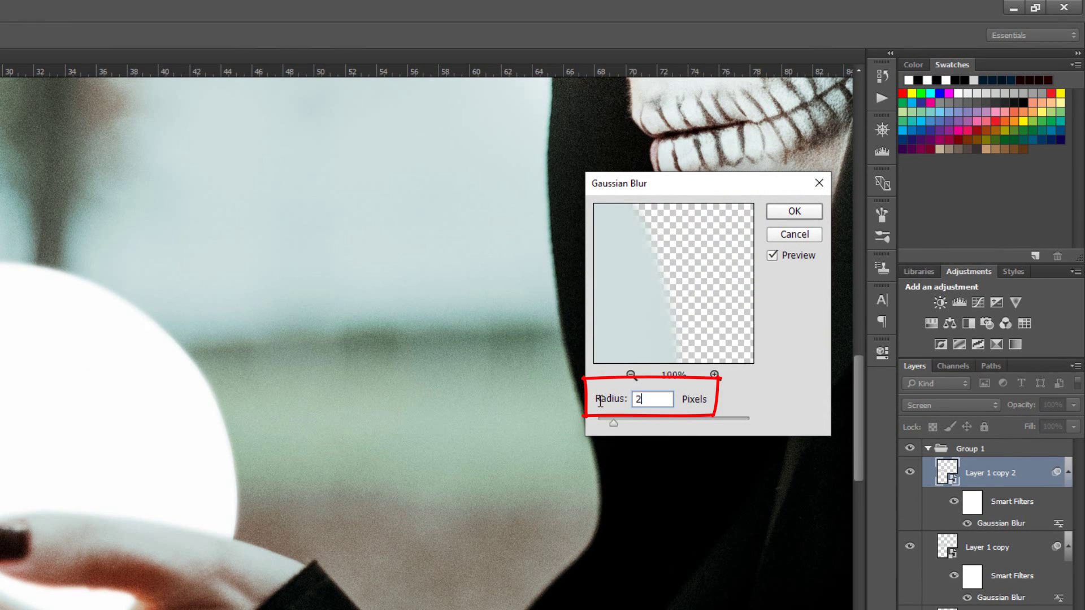
type("50")
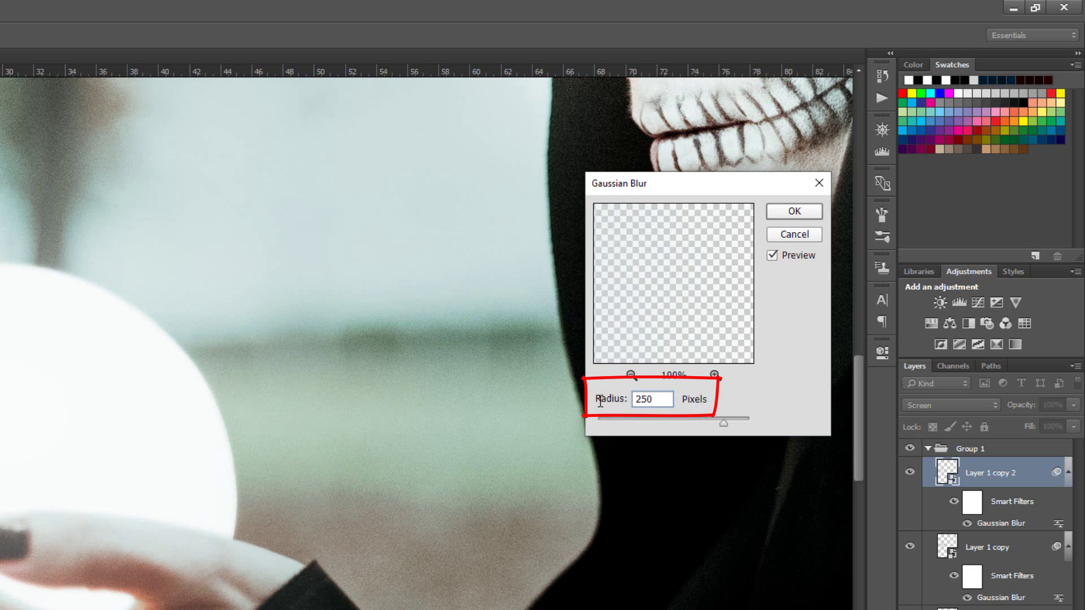
left_click(790, 217)
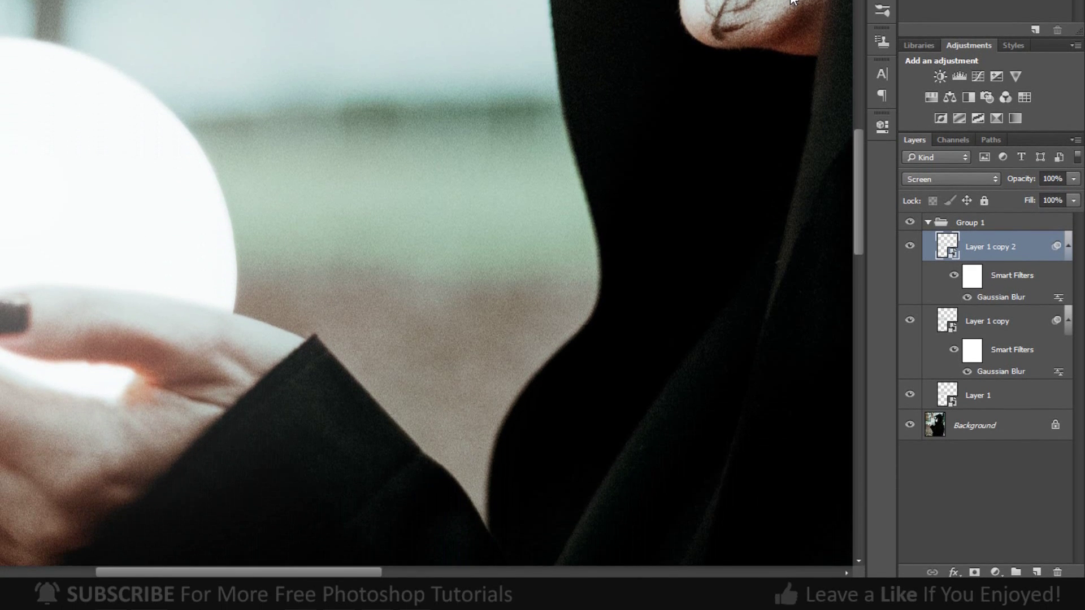
Make another copy with a 600 px Gaussian Blur and collapse Group 1
key("ctrl+j")
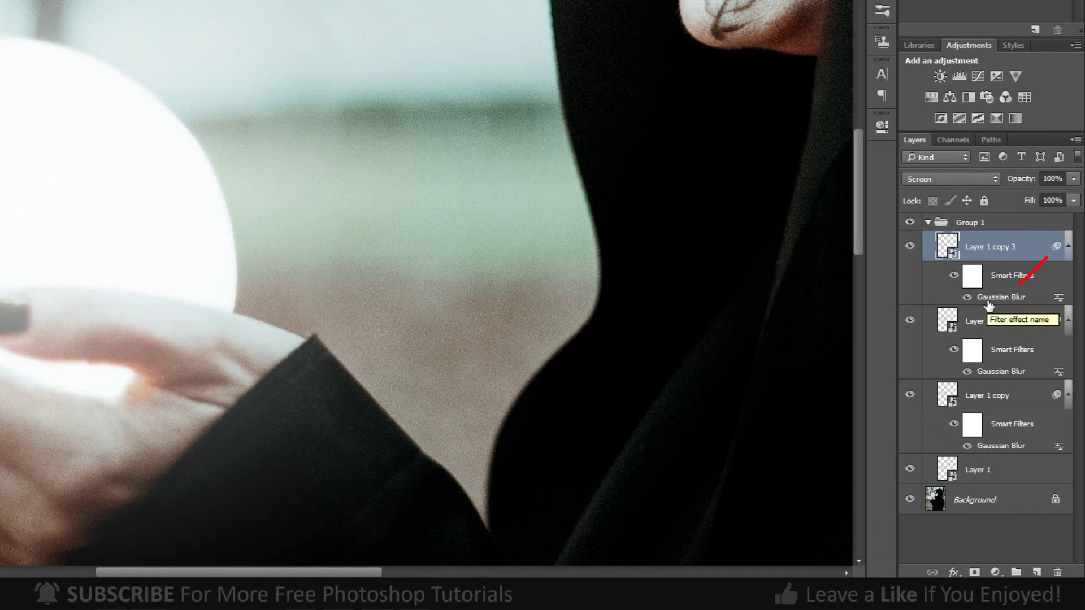
double_click(987, 305)
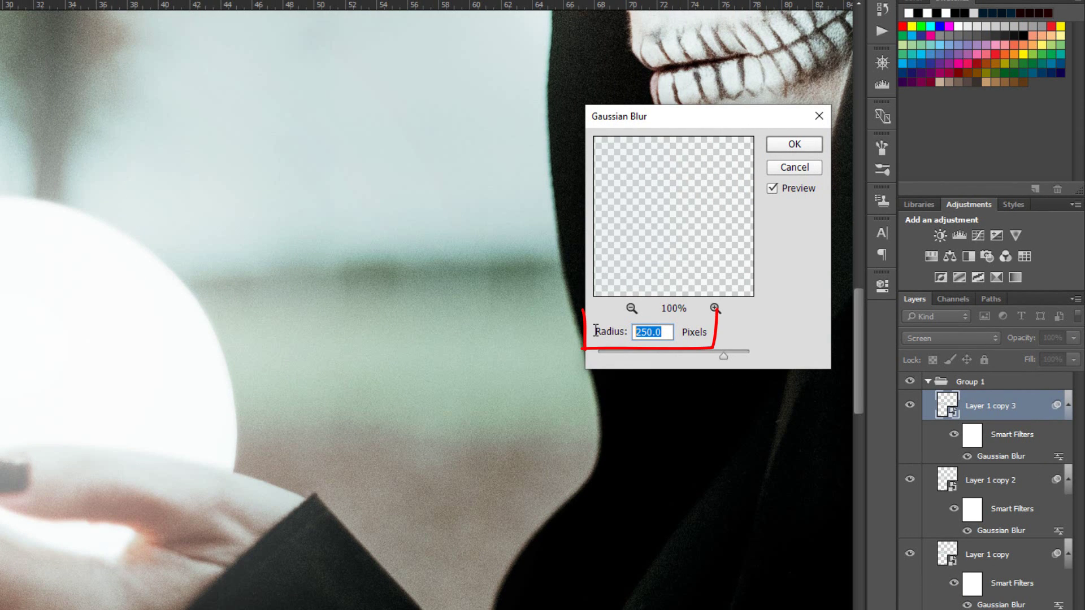
type("600")
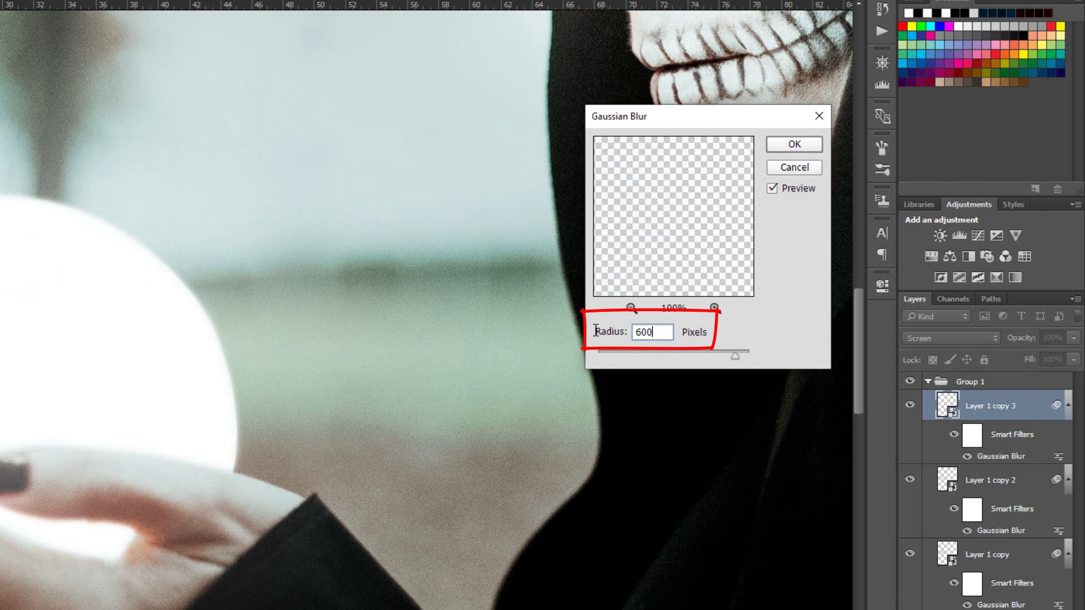
left_click(791, 146)
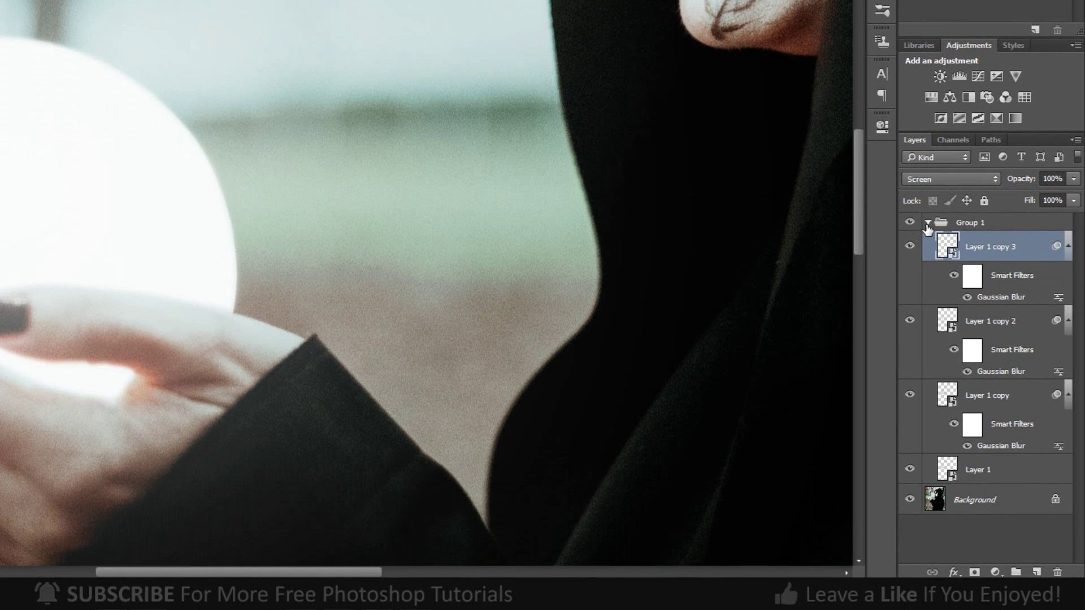
left_click(927, 228)
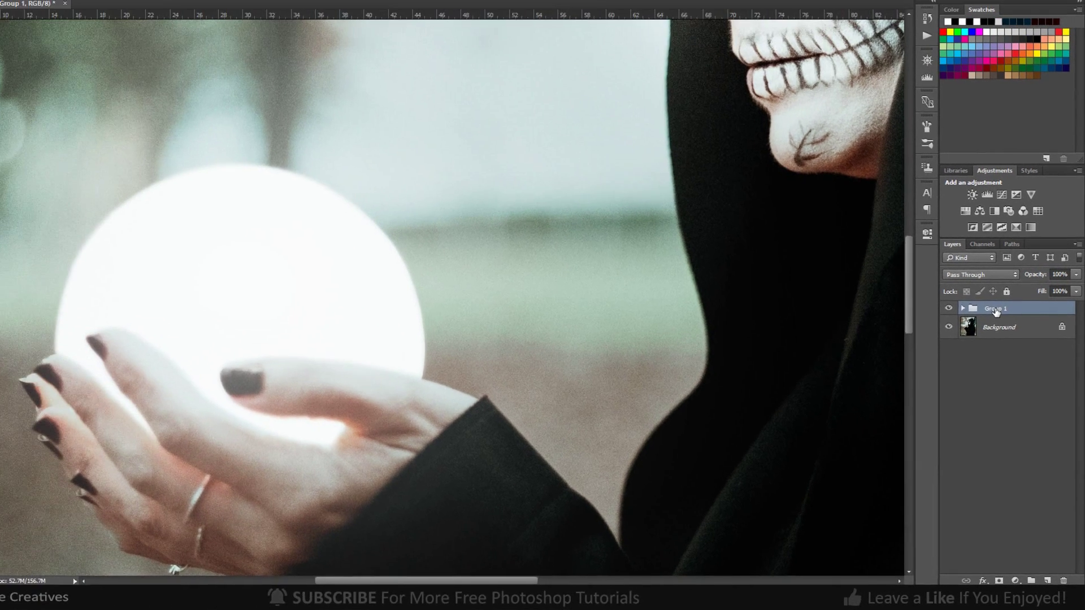
Add a Hue/Saturation layer clipped to Group 1, colorized at Hue 39, Saturation 25
key("ctrl+0")
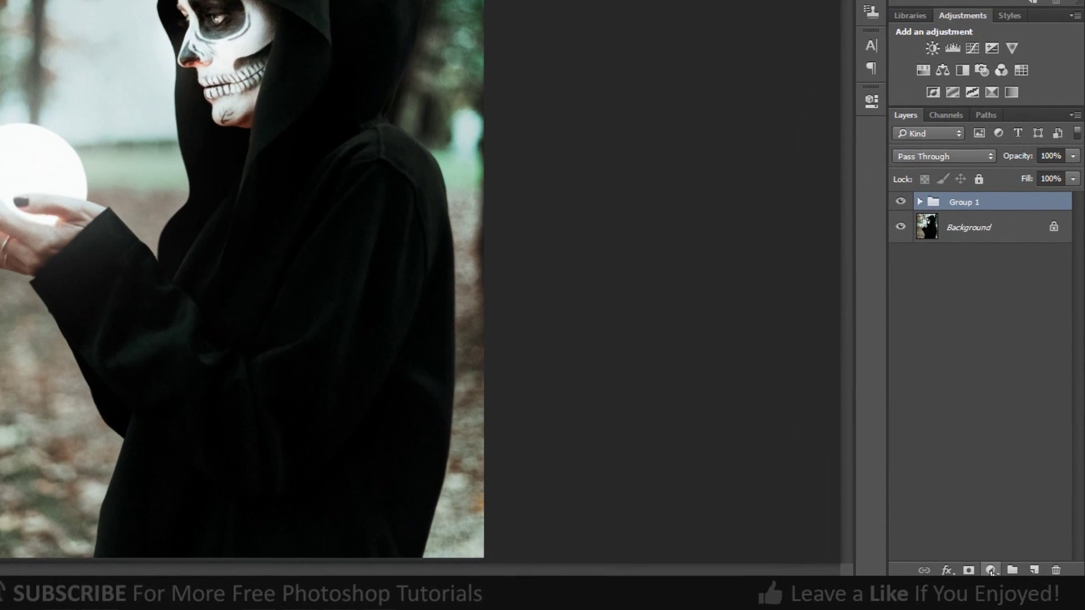
left_click(1019, 583)
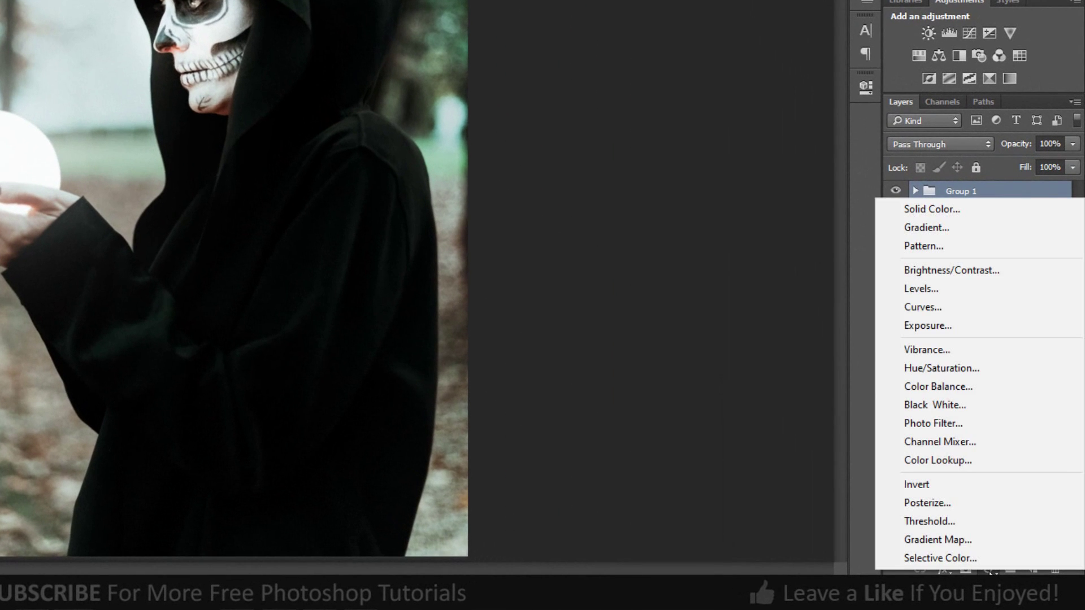
left_click(957, 370)
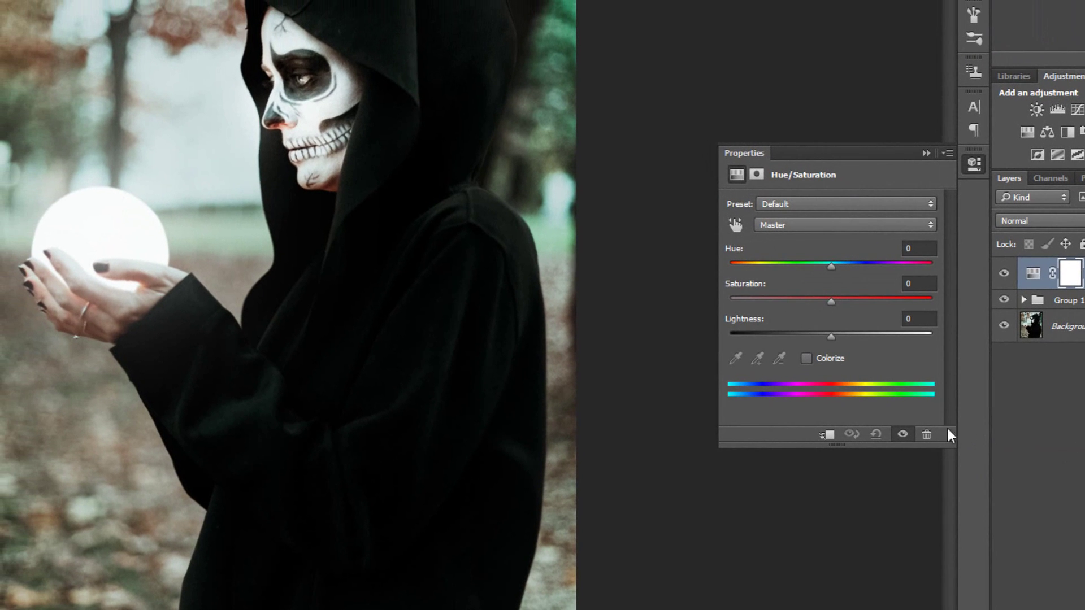
left_click(826, 436)
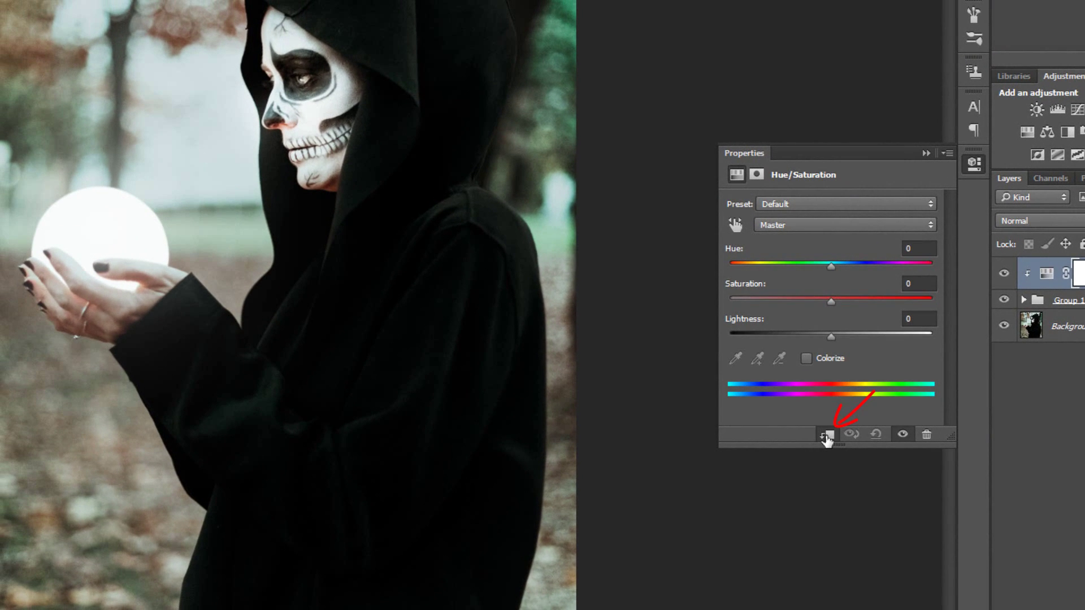
left_click(806, 358)
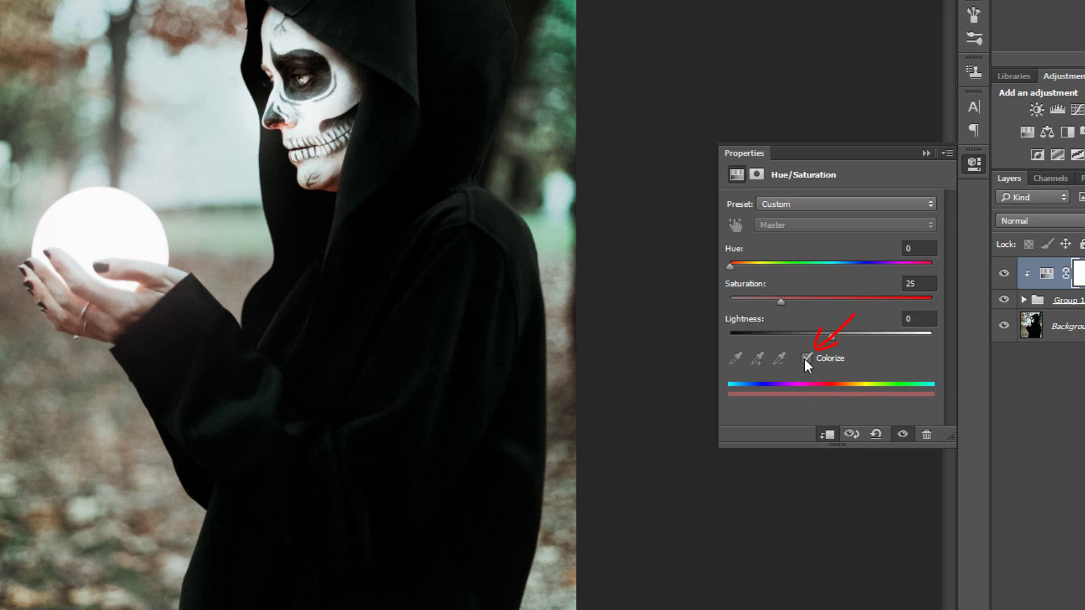
left_click_drag(730, 265, 752, 266)
left_click(925, 153)
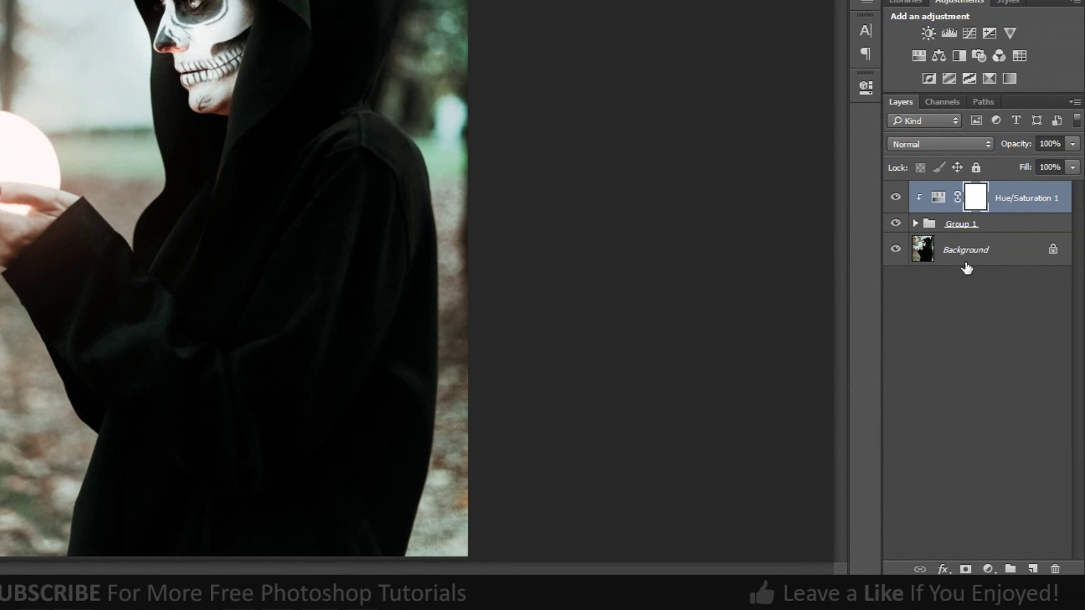
Add an Exposure adjustment above Background set to -8.76 to darken the scene
left_click(972, 261)
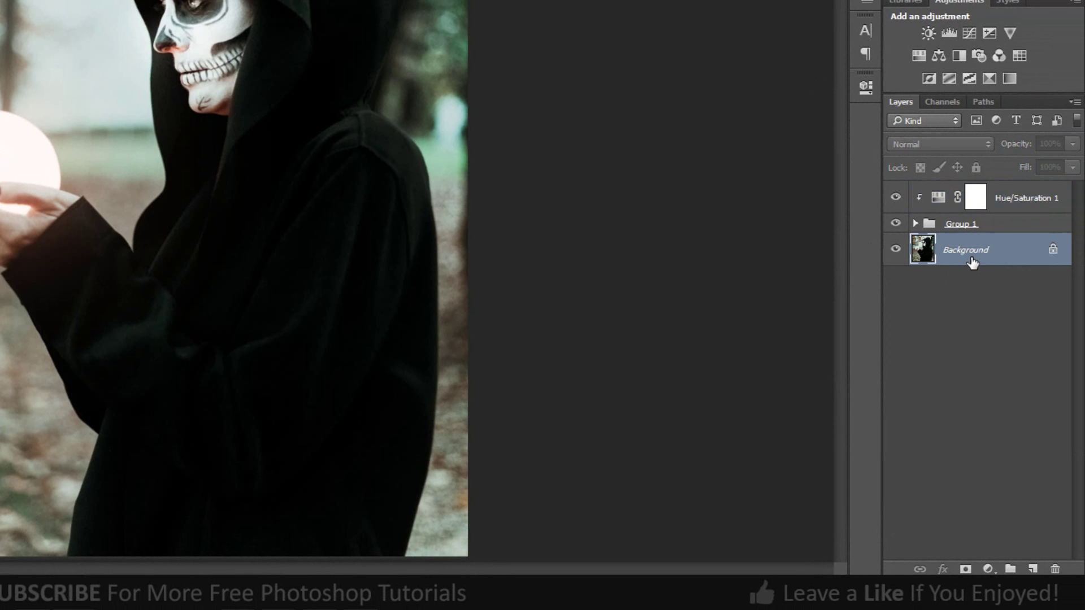
left_click(986, 569)
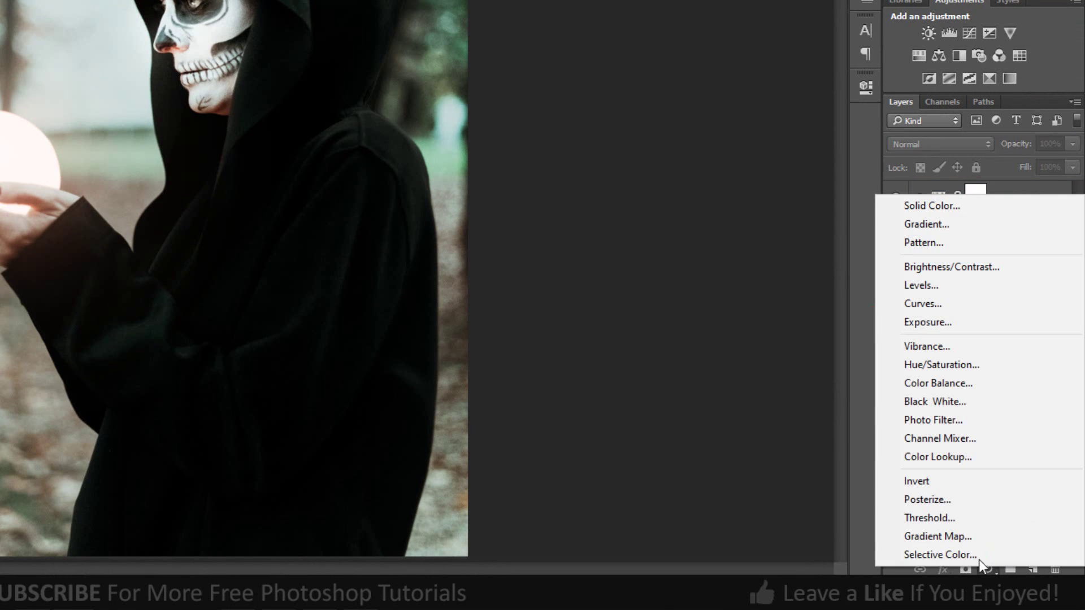
left_click(947, 323)
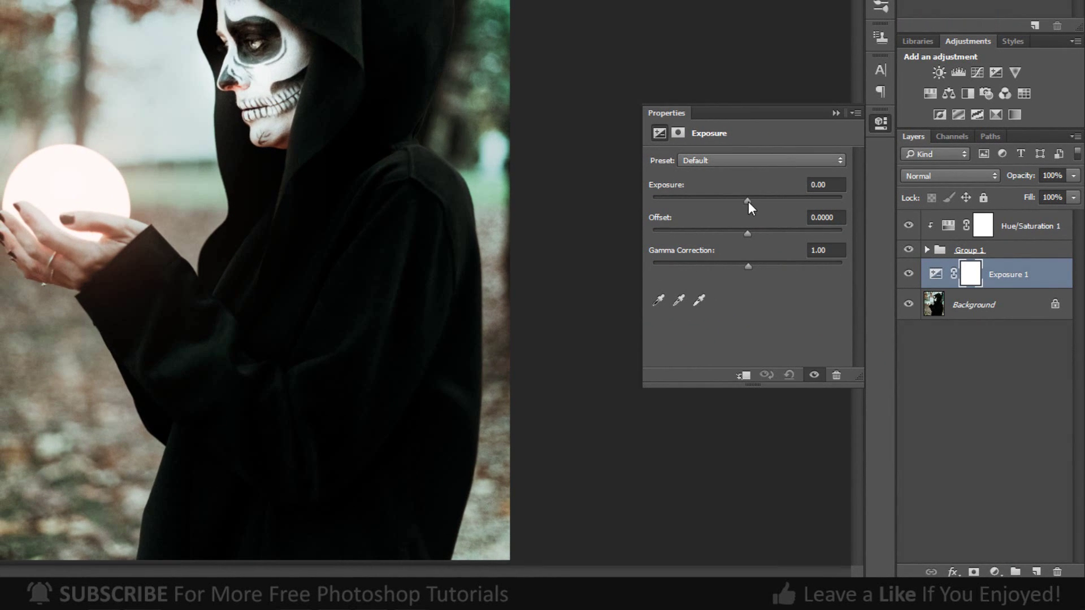
left_click_drag(748, 201, 681, 201)
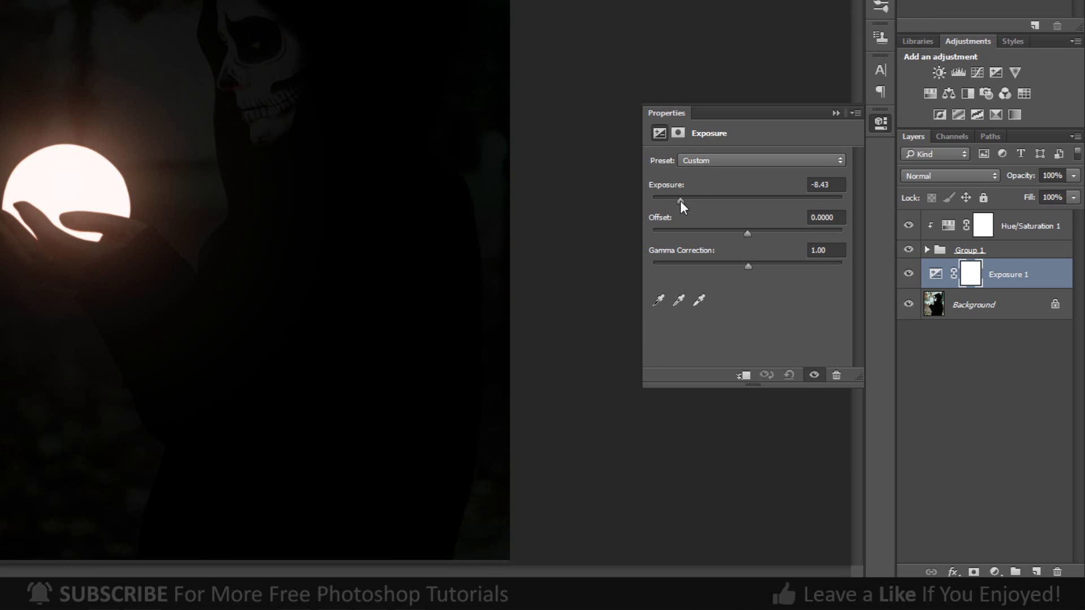
left_click(836, 114)
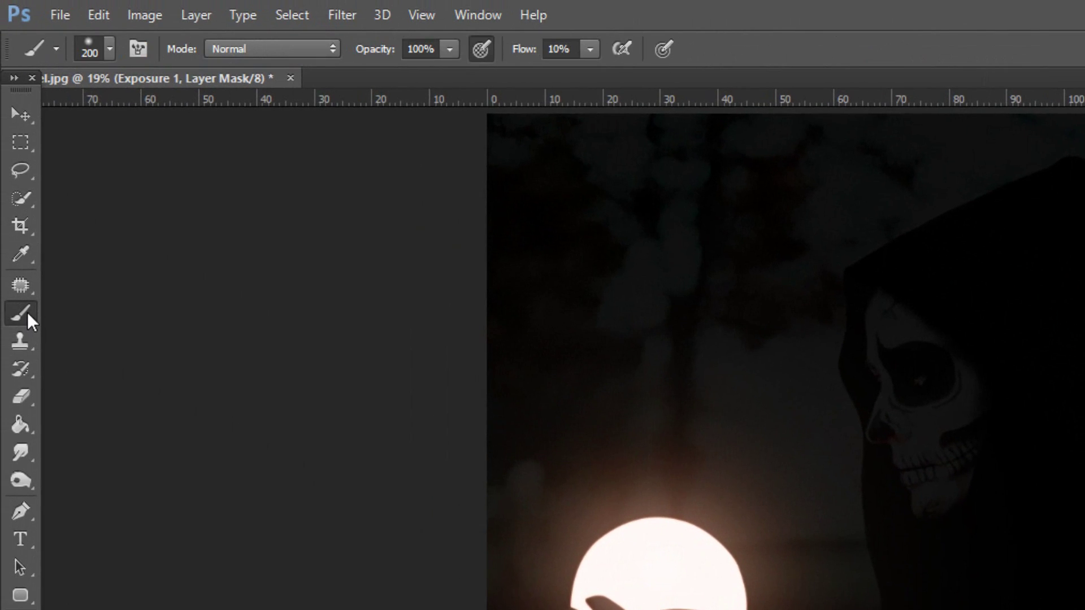
Set up a soft round 200 px Brush at 10% flow with black foreground colour
right_click(27, 316)
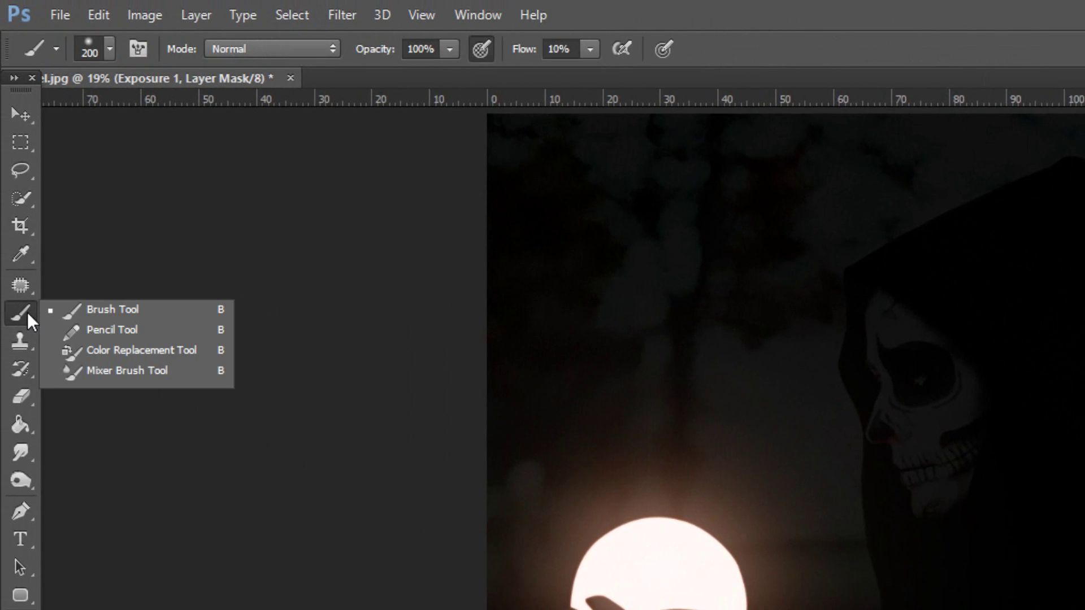
left_click(92, 309)
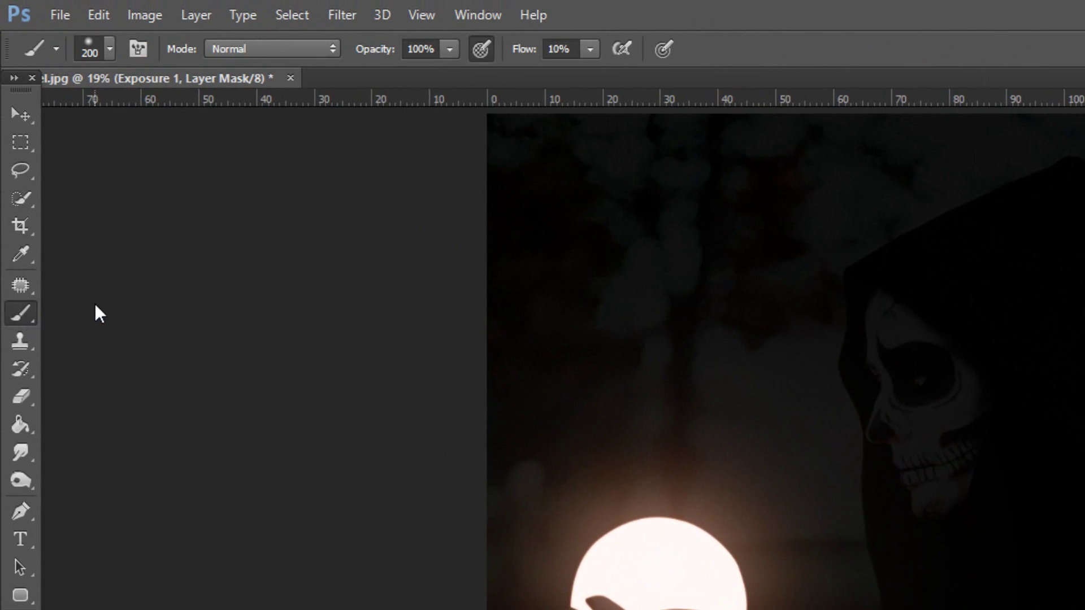
left_click(106, 47)
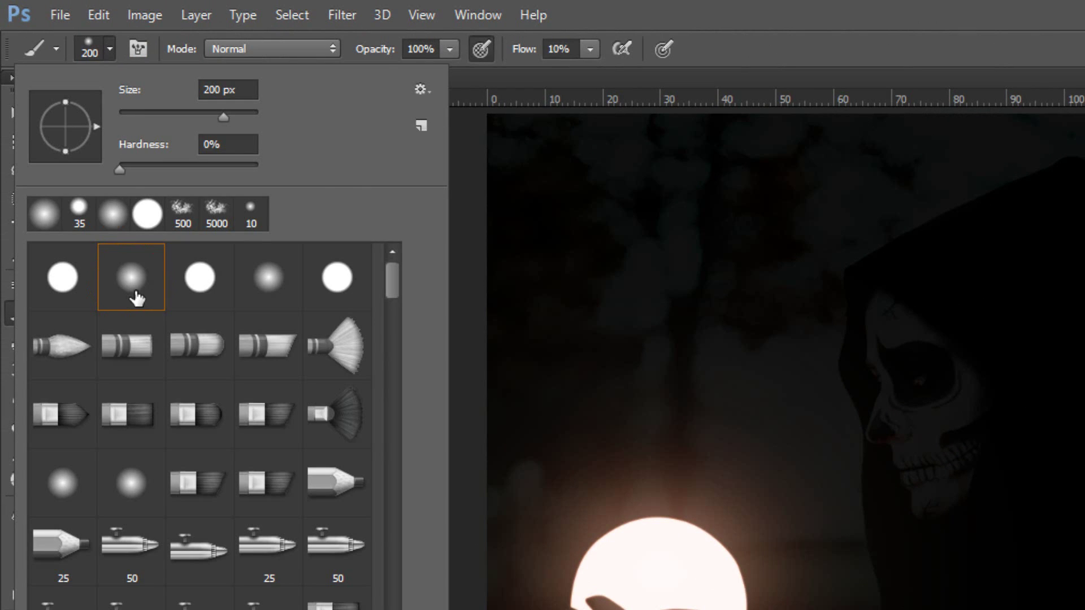
left_click(567, 49)
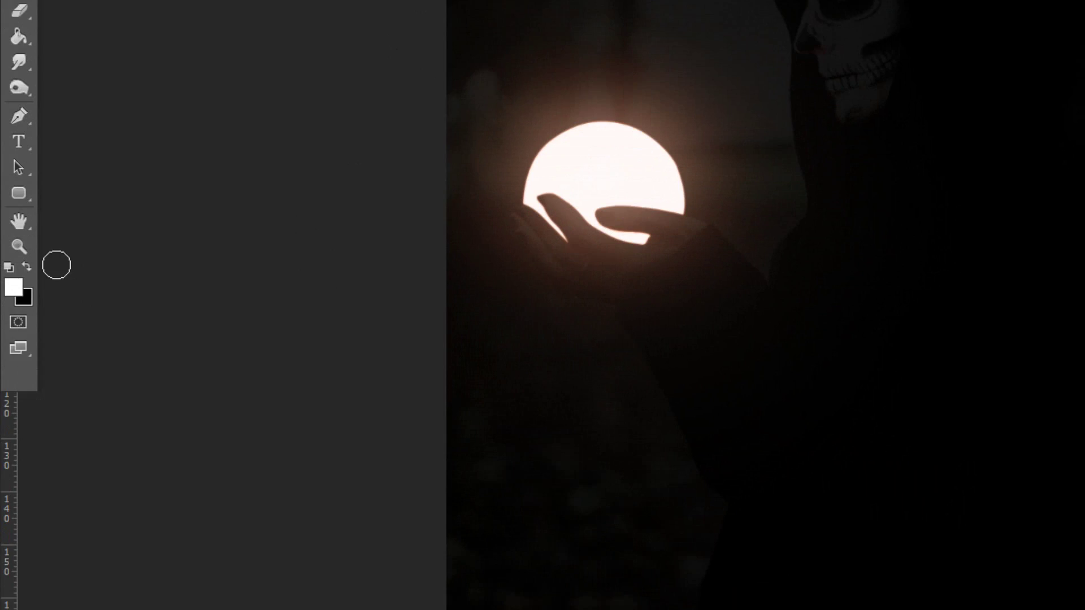
left_click(10, 179)
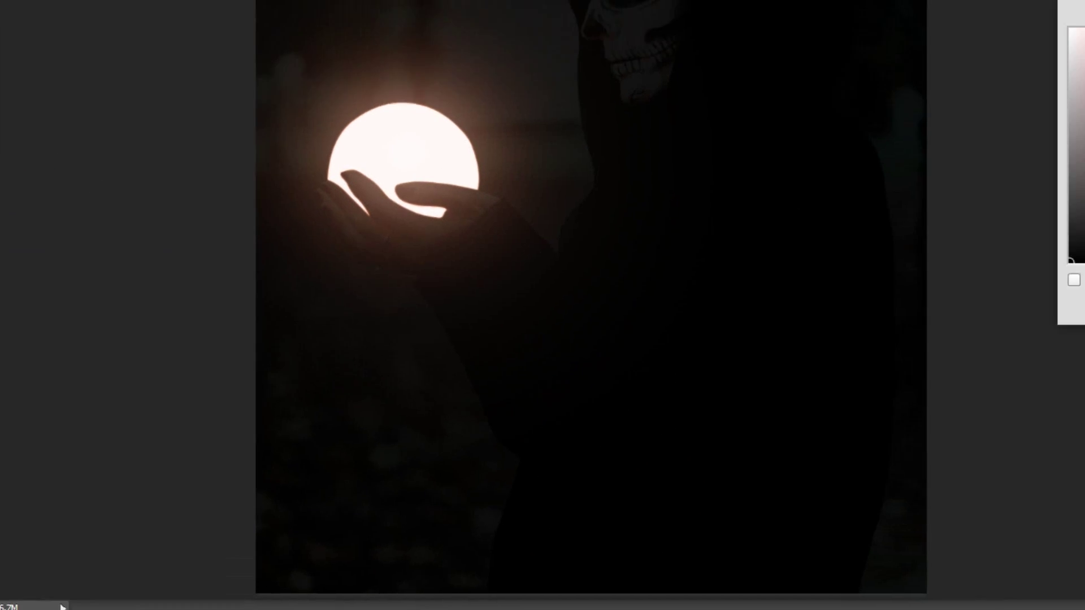
left_click(16, 199)
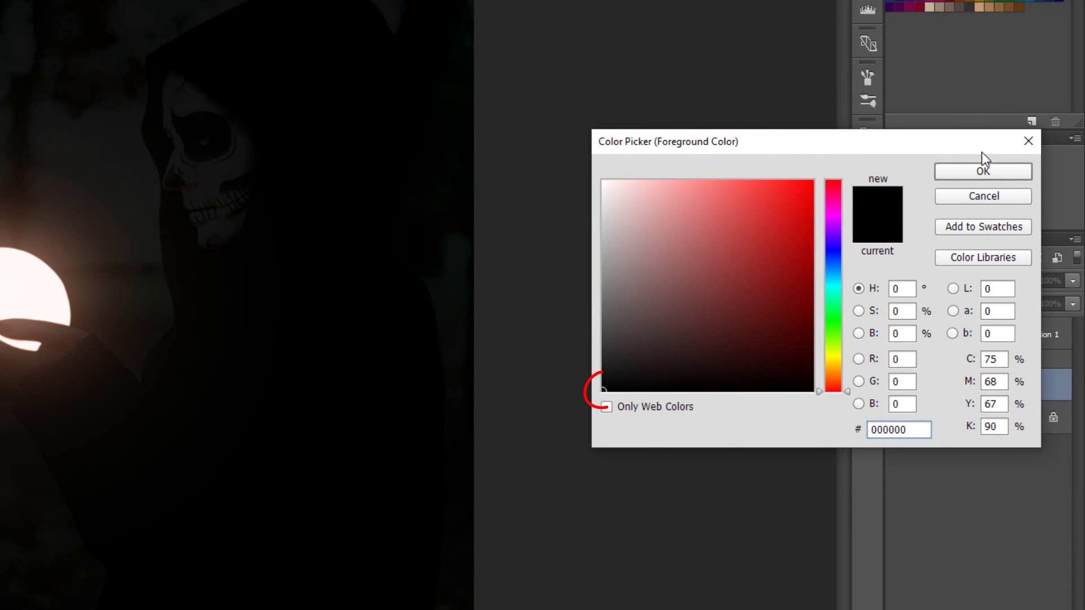
left_click(971, 171)
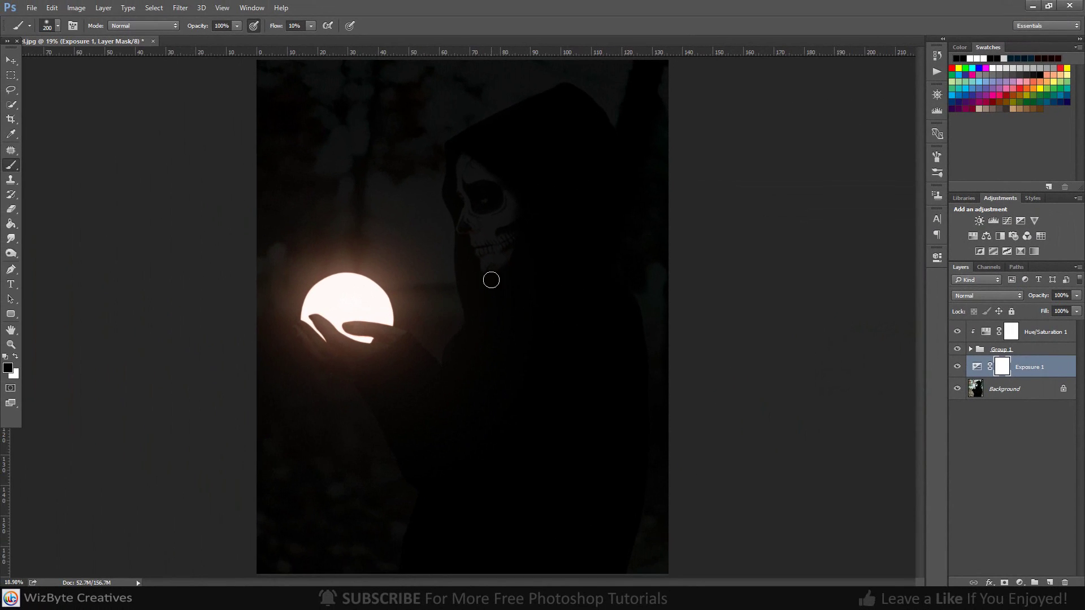
Paint black on the Exposure 1 mask over the forehead, brow, nose tip, cheek and jaw
scroll(491, 279, "up", 5)
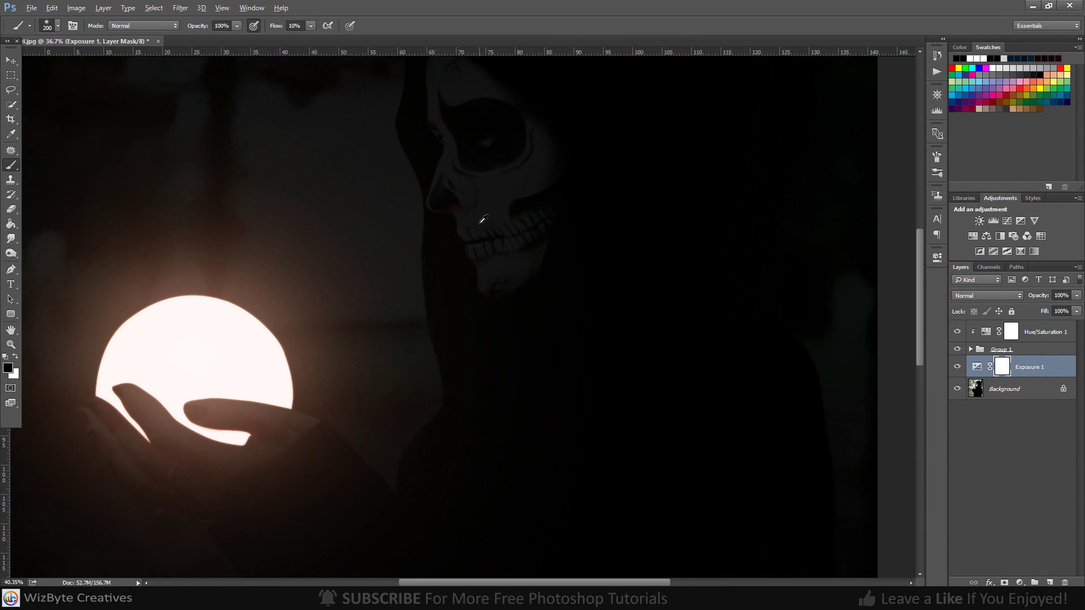
scroll(485, 218, "up", 3)
scroll(498, 196, "up", 1)
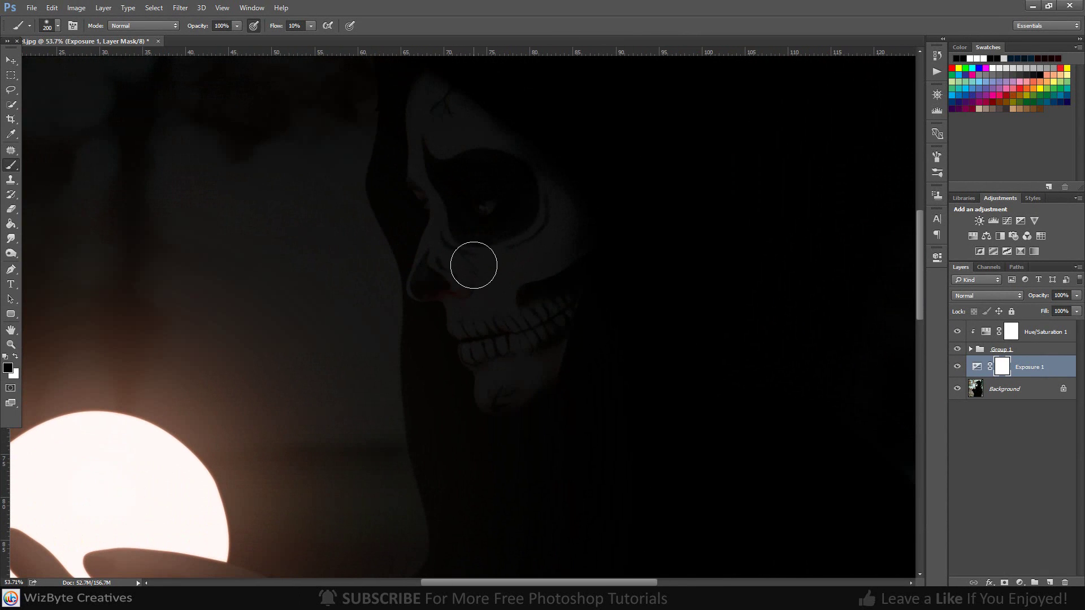
mouse_move(439, 153)
left_mouse_down()
mouse_move(439, 177)
mouse_move(423, 100)
mouse_move(444, 308)
mouse_move(485, 417)
mouse_move(435, 294)
mouse_move(464, 262)
mouse_move(428, 130)
mouse_move(469, 336)
mouse_move(518, 422)
left_mouse_up()
key("bracketleft")
key("bracketleft")
key("bracketleft")
key("bracketleft")
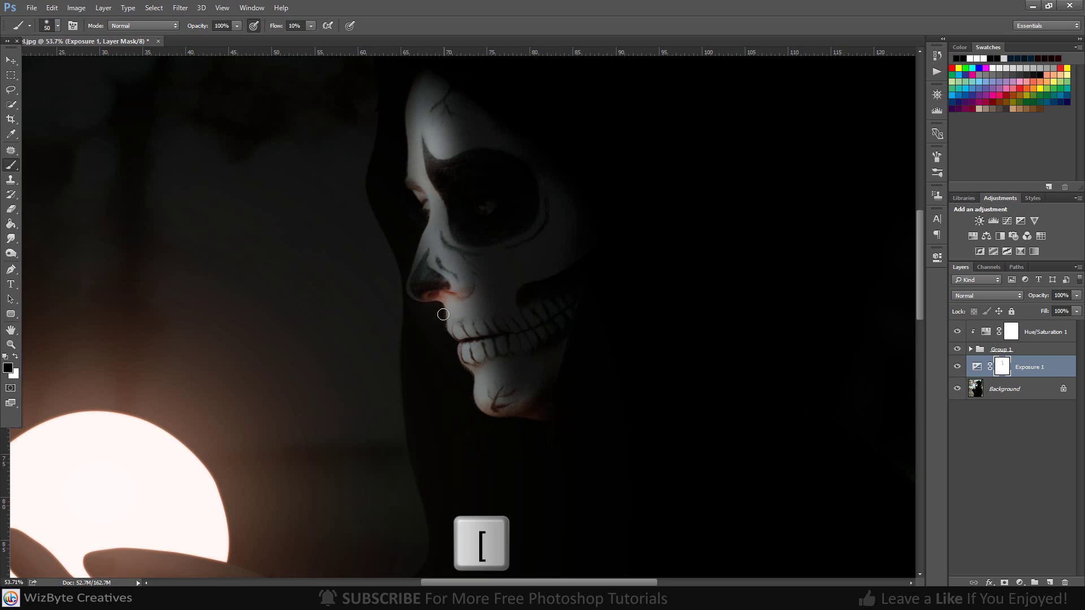
mouse_move(414, 274)
left_mouse_down()
mouse_move(419, 252)
mouse_move(412, 288)
mouse_move(436, 299)
mouse_move(417, 298)
mouse_move(413, 283)
mouse_move(426, 239)
mouse_move(422, 290)
left_mouse_up()
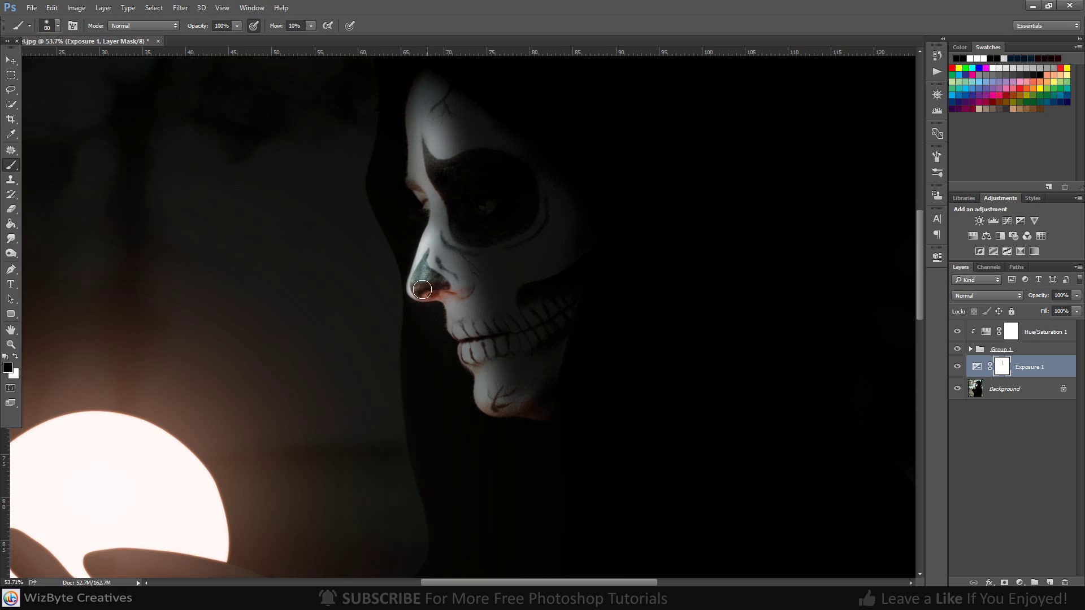
key("bracketright")
key("bracketright")
key("bracketright")
key("bracketright")
key("bracketright")
key("bracketright")
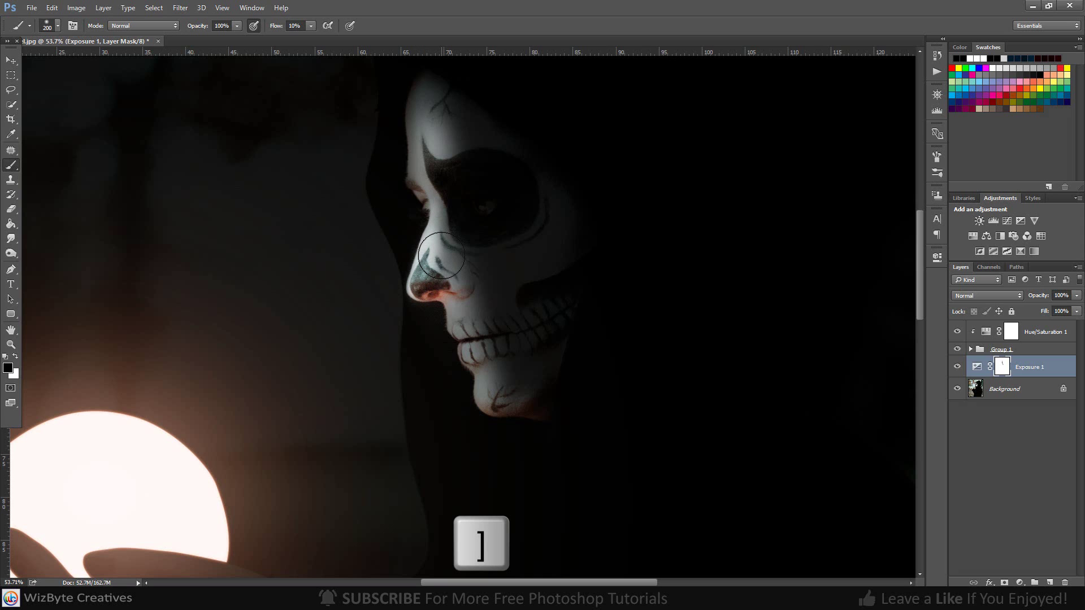
mouse_move(441, 248)
left_mouse_down()
mouse_move(442, 163)
mouse_move(443, 194)
mouse_move(431, 181)
mouse_move(469, 272)
mouse_move(498, 396)
mouse_move(549, 367)
mouse_move(516, 345)
mouse_move(576, 286)
mouse_move(516, 293)
mouse_move(485, 329)
mouse_move(502, 389)
mouse_move(499, 199)
left_mouse_up()
scroll(499, 198, "up", 2)
mouse_move(431, 109)
left_mouse_down()
mouse_move(417, 116)
mouse_move(479, 151)
mouse_move(570, 283)
left_mouse_up()
Paint the Exposure 1 mask with a 300 px brush over the knuckle and cloak folds below the hand
scroll(595, 364, "down", 5)
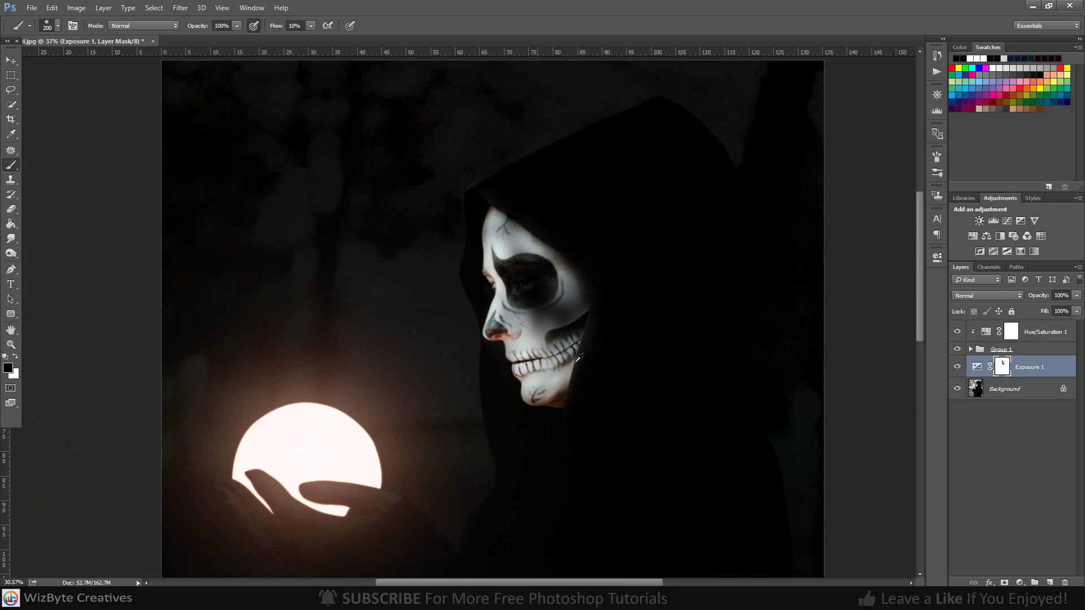
key("bracketright")
key("bracketright")
key("bracketright")
key("bracketright")
key("bracketright")
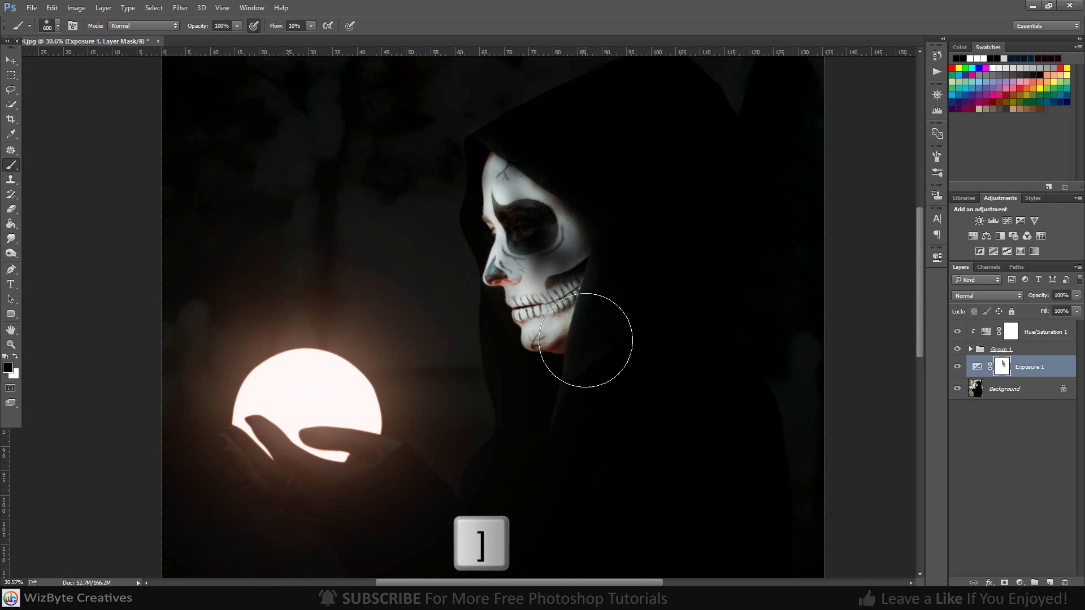
key("bracketleft")
key("bracketleft")
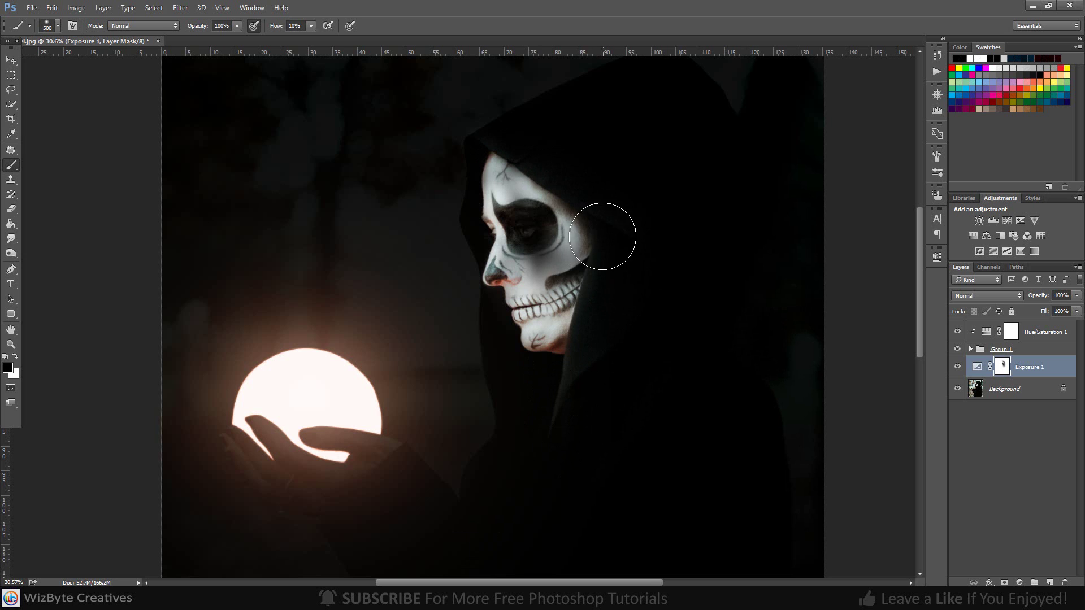
key("bracketright")
key("bracketright")
key("bracketright")
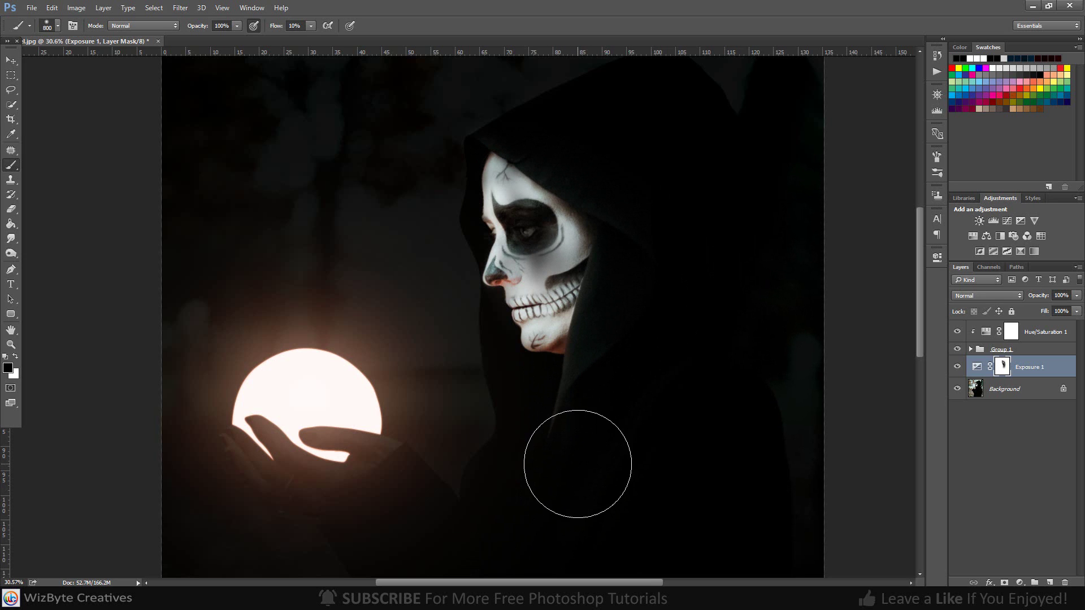
key("bracketleft")
key("bracketleft")
key("bracketleft")
scroll(528, 368, "down", 3)
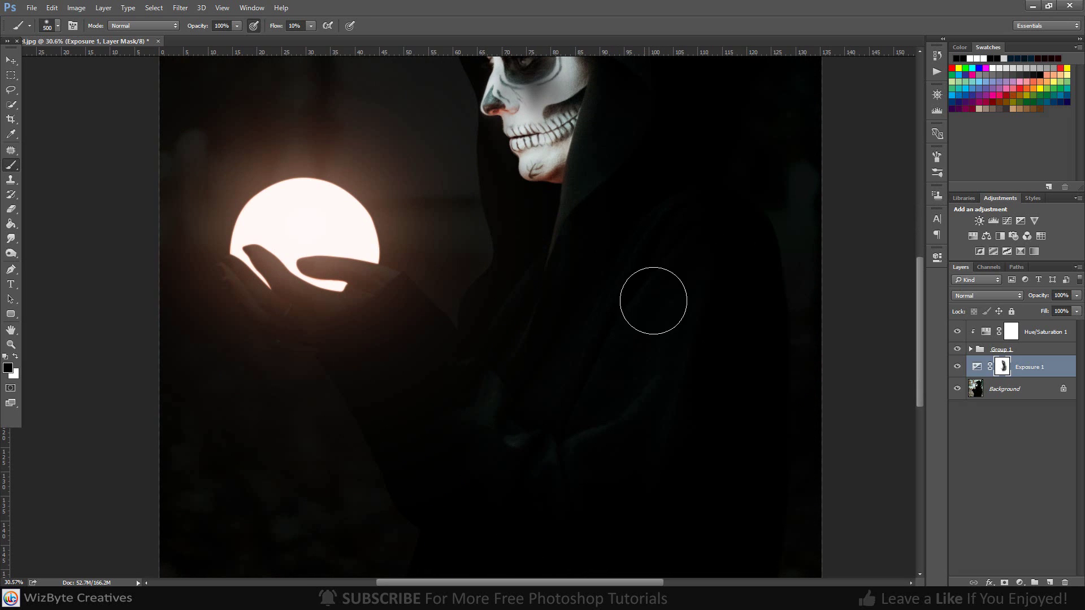
key("bracketleft")
key("bracketleft")
key("bracketleft")
key("bracketleft")
key("bracketleft")
key("bracketleft")
mouse_move(378, 287)
left_mouse_down()
mouse_move(390, 285)
mouse_move(346, 249)
mouse_move(322, 254)
mouse_move(356, 286)
mouse_move(279, 255)
mouse_move(344, 288)
mouse_move(257, 252)
mouse_move(235, 257)
left_mouse_up()
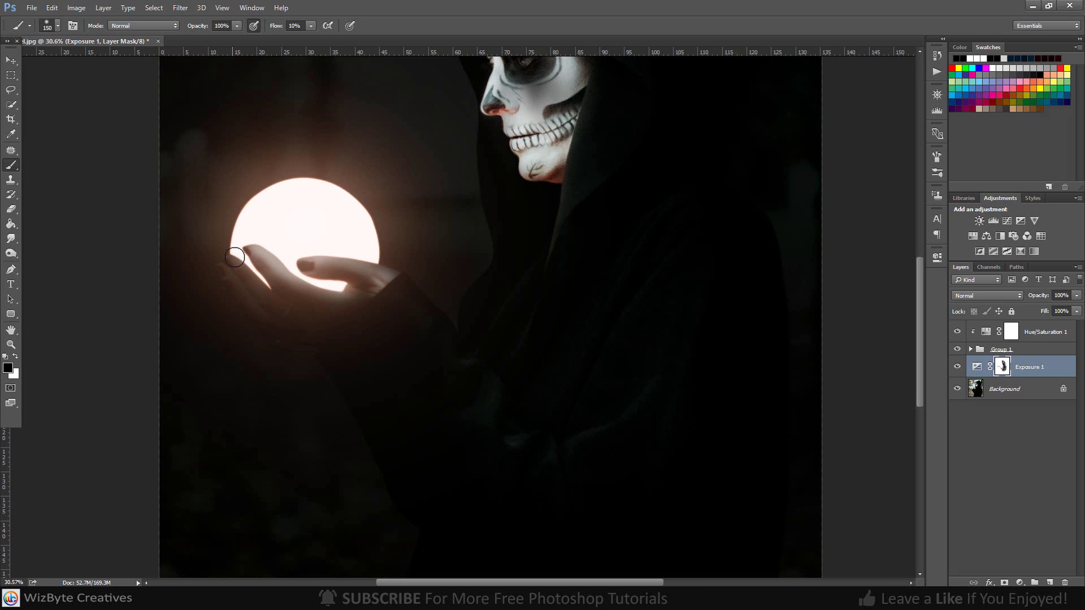
key("bracketright")
key("bracketright")
key("bracketright")
key("bracketright")
key("bracketright")
key("bracketright")
key("bracketright")
key("bracketright")
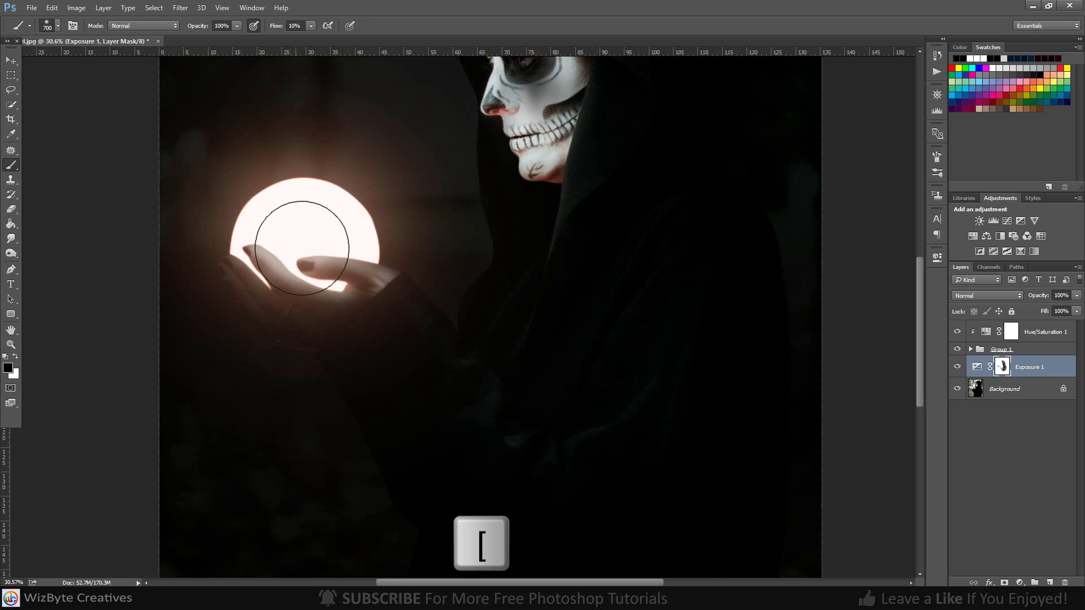
key("bracketleft")
key("bracketleft")
key("bracketleft")
key("bracketleft")
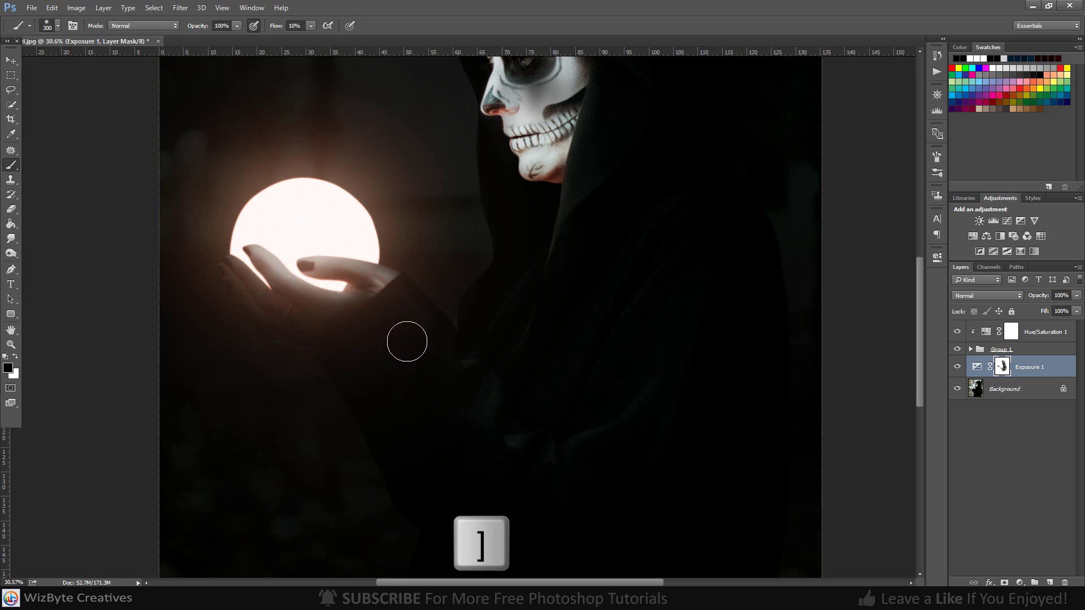
mouse_move(519, 359)
left_mouse_down()
mouse_move(601, 347)
mouse_move(499, 332)
mouse_move(559, 213)
mouse_move(550, 405)
left_mouse_up()
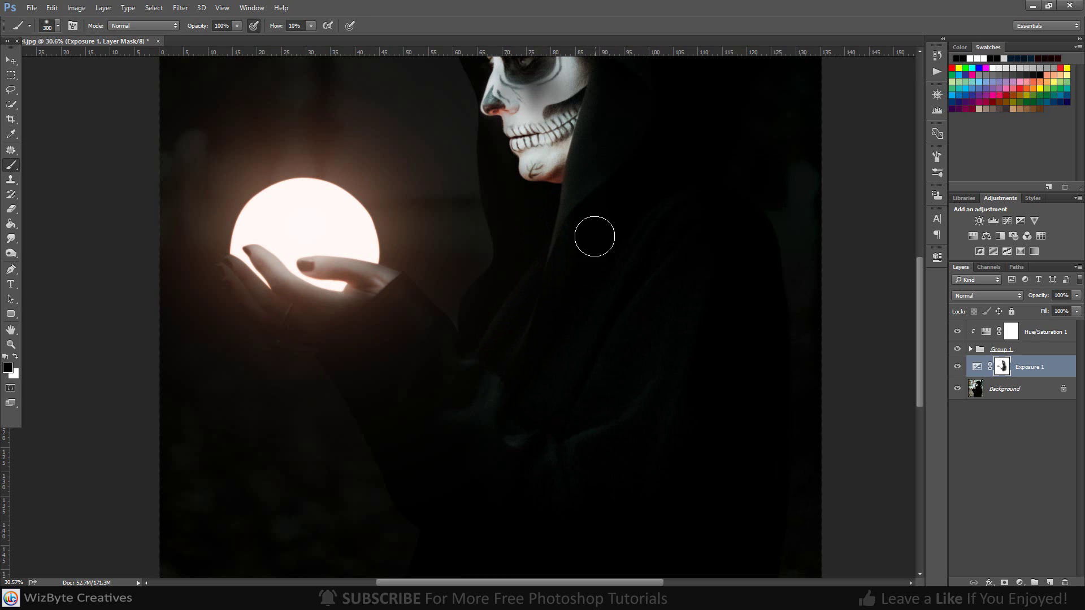
Brighten the eye, forehead and neck under the jaw on the Exposure 1 mask
scroll(576, 221, "up", 2)
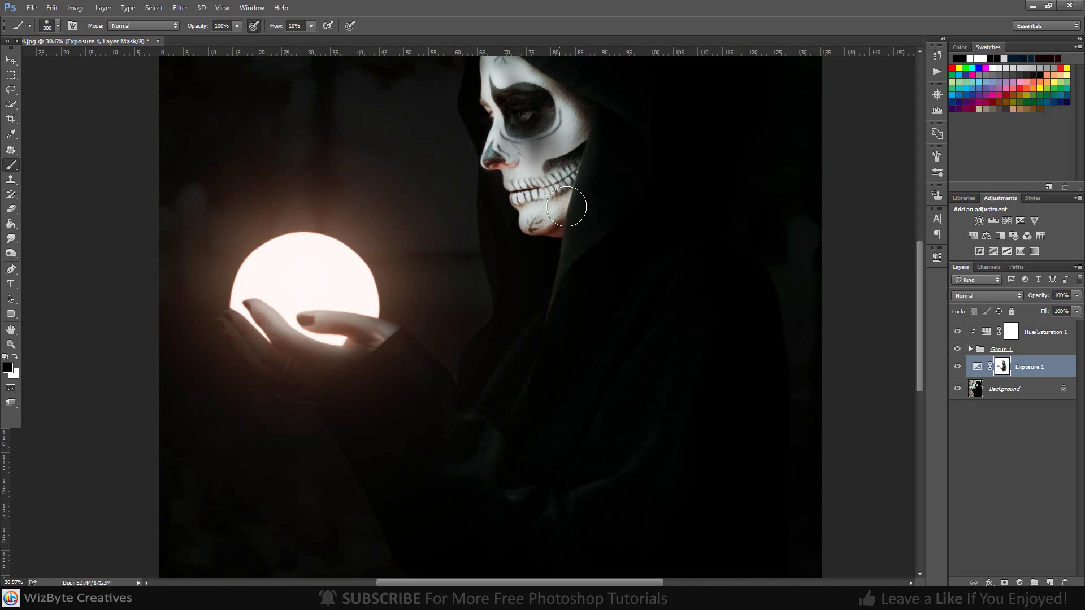
scroll(570, 203, "up", 6)
scroll(571, 204, "right", 3)
mouse_move(497, 239)
left_mouse_down()
mouse_move(459, 273)
mouse_move(437, 197)
mouse_move(534, 253)
left_mouse_up()
left_click_drag(542, 347, 489, 384)
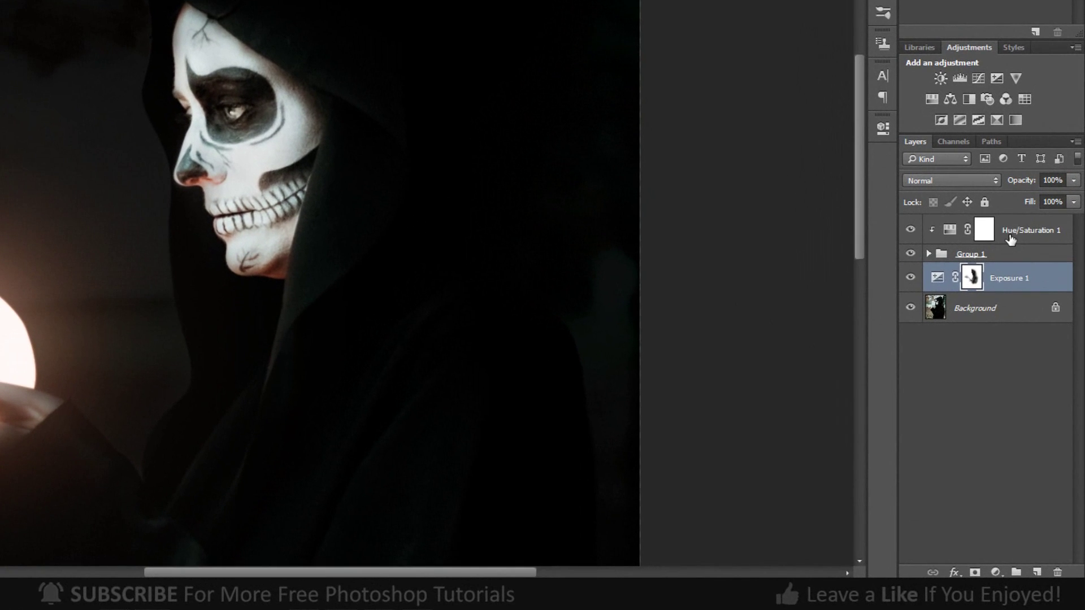
Duplicate Hue/Saturation 1, move the copy below Group 1 and invert its mask
left_click(1026, 318)
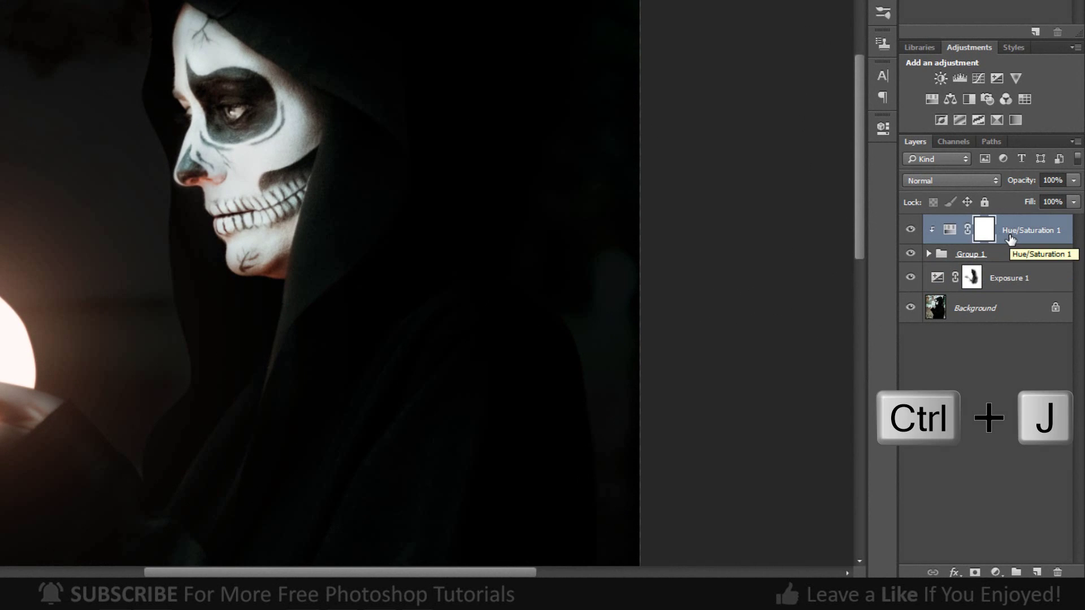
key("ctrl+j")
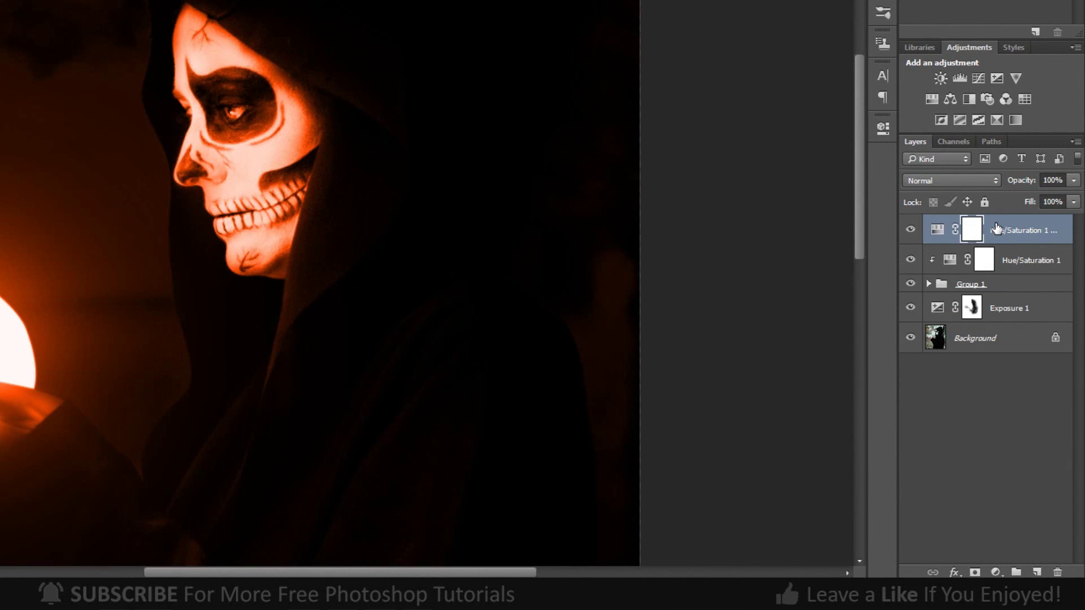
left_click_drag(996, 229, 999, 298)
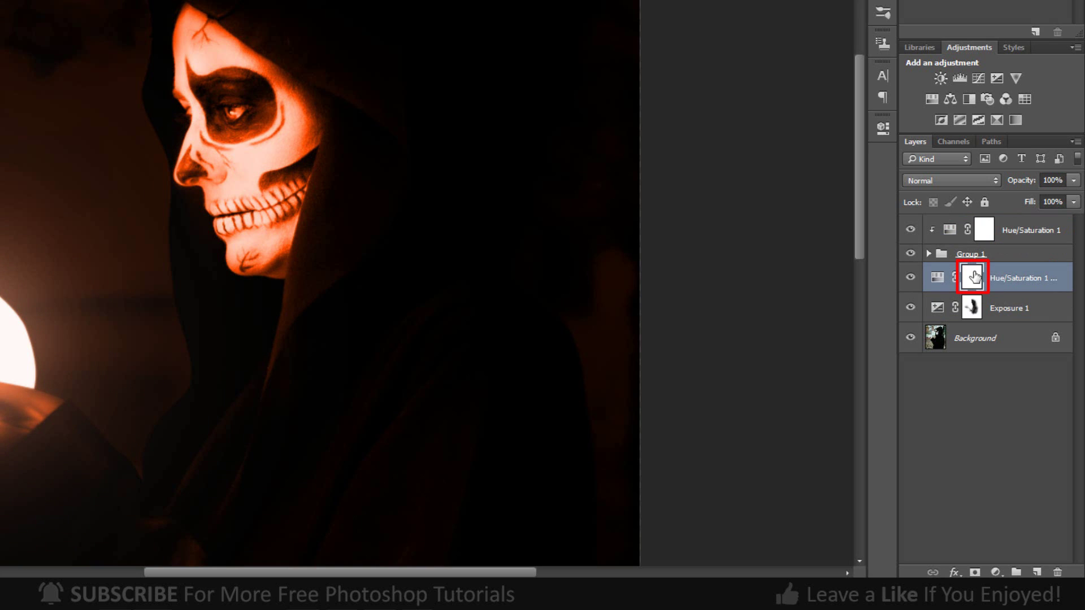
key("ctrl+i")
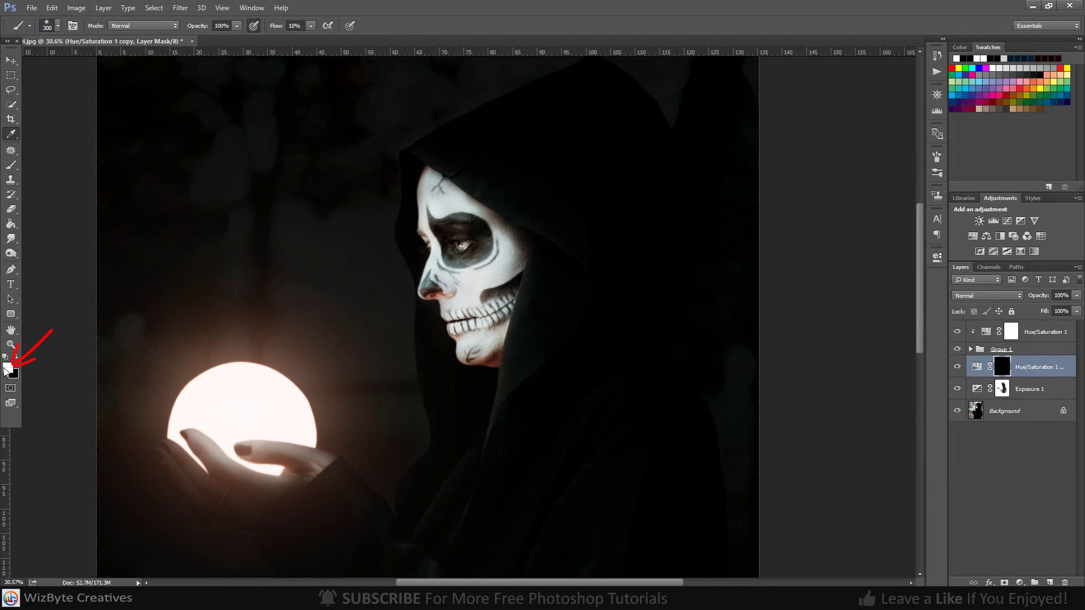
Set the foreground to white and paint the copy's mask over the cheek, nose, eye and forehead
left_click(8, 367)
left_click_drag(771, 240, 766, 229)
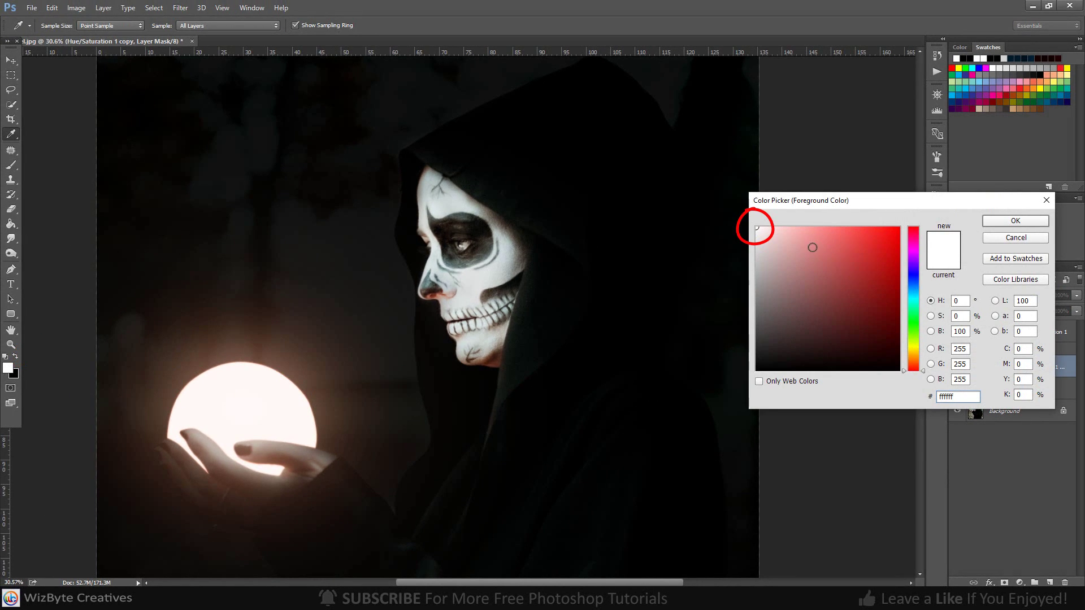
left_click(998, 222)
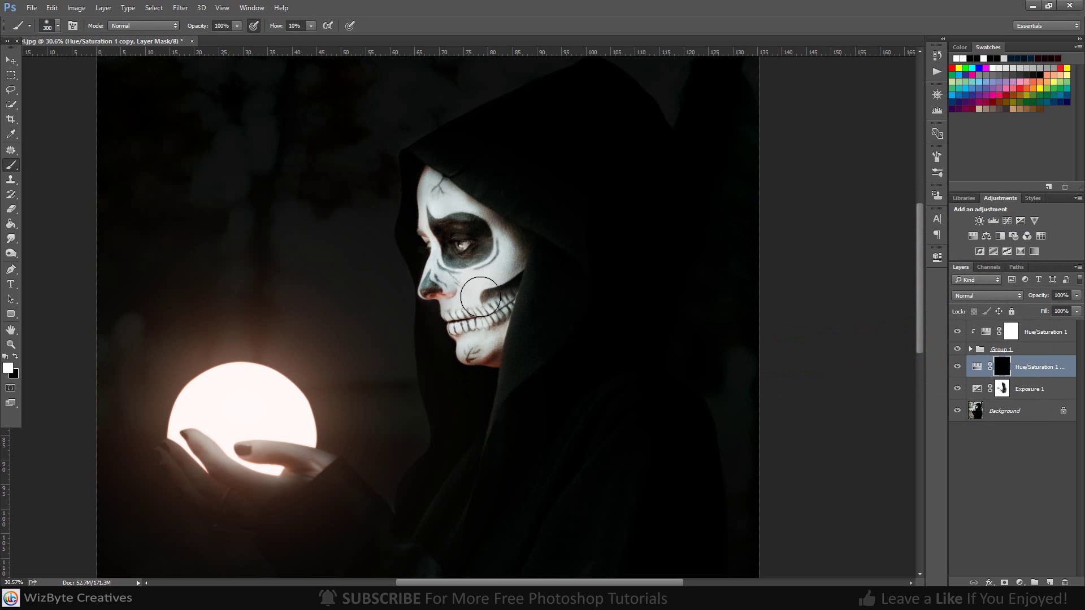
left_click_drag(480, 297, 438, 283)
key("bracketleft")
key("bracketleft")
key("bracketleft")
key("bracketright")
key("bracketright")
key("bracketright")
key("bracketright")
key("bracketright")
key("bracketright")
key("bracketright")
key("bracketright")
key("bracketright")
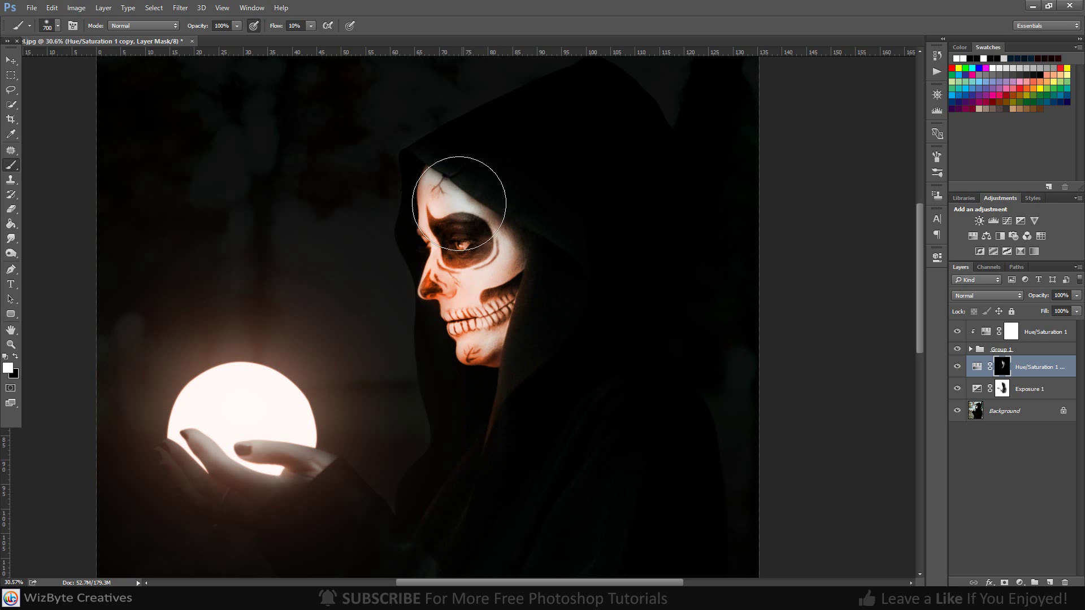
left_click_drag(459, 203, 451, 175)
key("bracketright")
key("bracketright")
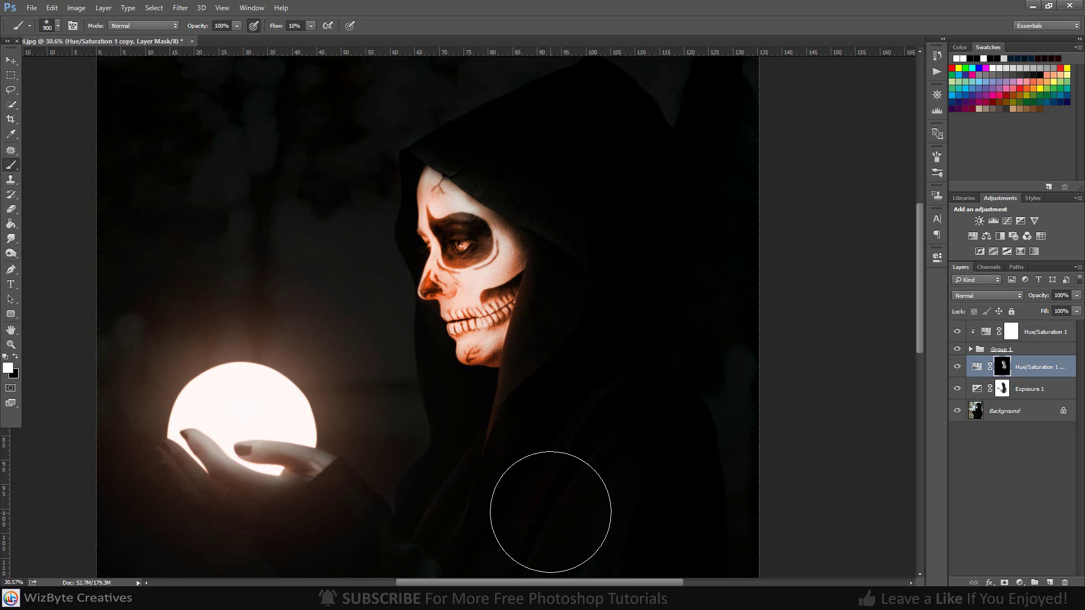
key("bracketleft")
key("bracketleft")
key("bracketleft")
key("bracketleft")
key("bracketleft")
key("bracketleft")
key("bracketleft")
key("bracketleft")
key("bracketleft")
key("bracketleft")
key("bracketleft")
key("bracketright")
Paint the orange tint onto the robe, hand and fingers with a larger brush
left_click_drag(520, 483, 555, 259)
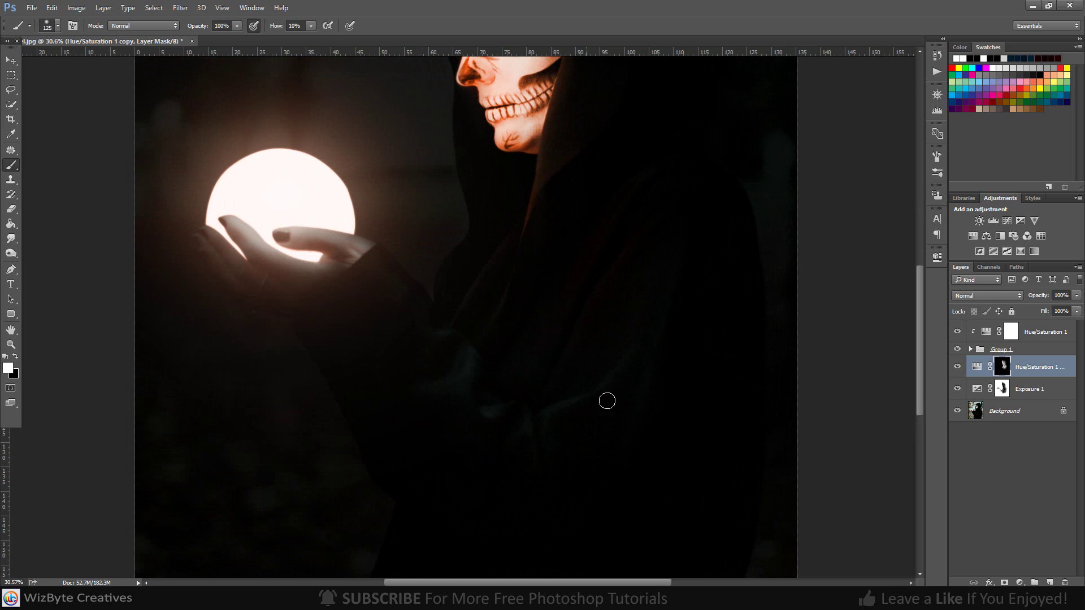
key("bracketright")
key("bracketright")
key("bracketright")
key("bracketright")
key("bracketright")
key("bracketright")
key("bracketright")
key("bracketright")
mouse_move(448, 386)
left_mouse_down()
mouse_move(565, 252)
mouse_move(666, 291)
mouse_move(632, 203)
mouse_move(568, 400)
mouse_move(576, 455)
mouse_move(531, 392)
mouse_move(523, 331)
left_mouse_up()
scroll(551, 255, "down", 3)
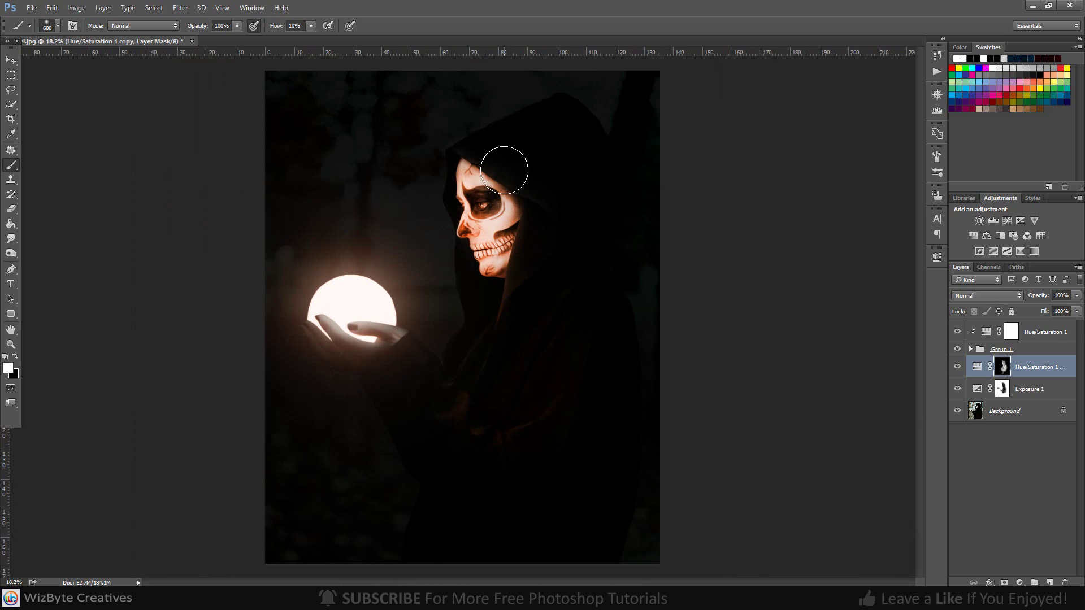
key("bracketright")
key("bracketright")
key("bracketright")
key("bracketright")
key("bracketleft")
key("bracketleft")
key("bracketleft")
key("bracketleft")
key("bracketleft")
scroll(424, 373, "up", 3)
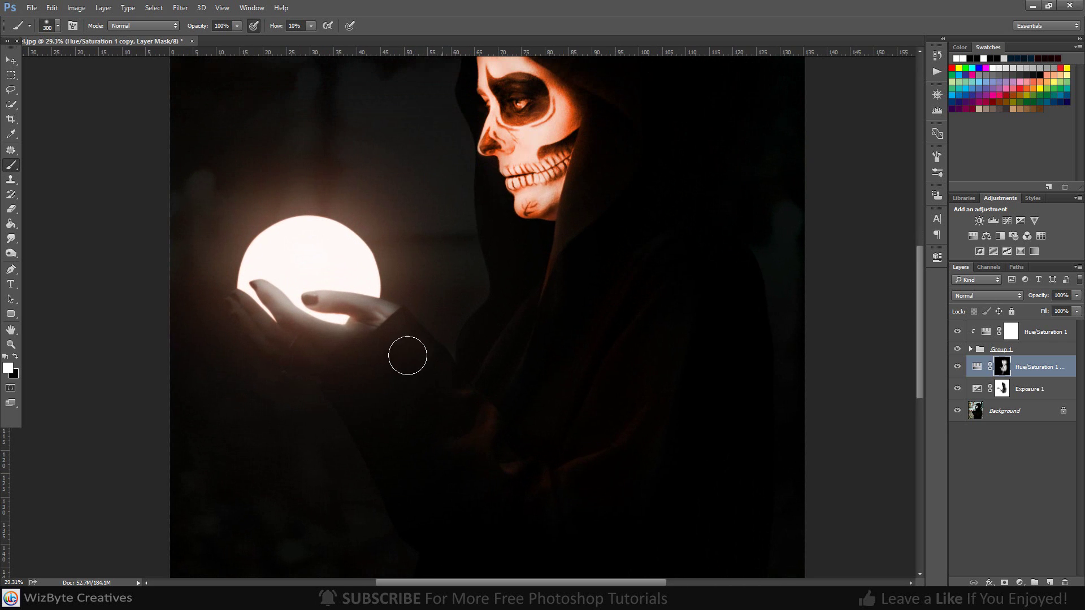
mouse_move(387, 318)
left_mouse_down()
mouse_move(310, 291)
mouse_move(346, 315)
mouse_move(262, 290)
mouse_move(323, 327)
left_mouse_up()
key("bracketright")
key("bracketright")
key("bracketright")
key("bracketright")
key("bracketright")
key("bracketright")
key("bracketleft")
key("bracketleft")
key("bracketleft")
key("bracketleft")
key("bracketleft")
key("bracketleft")
key("bracketleft")
key("bracketleft")
key("bracketleft")
scroll(313, 277, "down", 3)
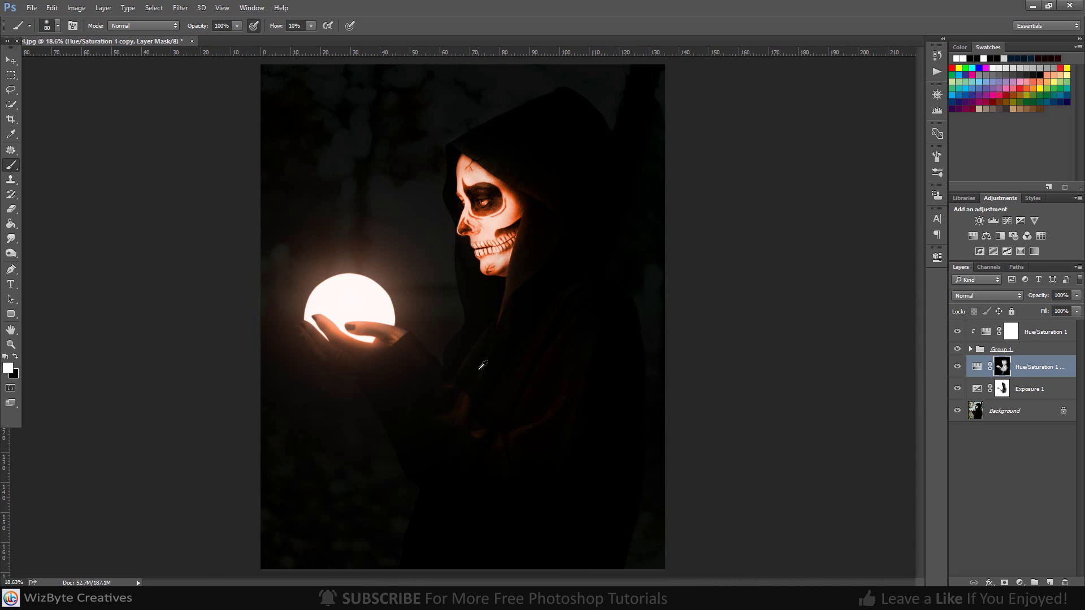
scroll(482, 365, "down", 1)
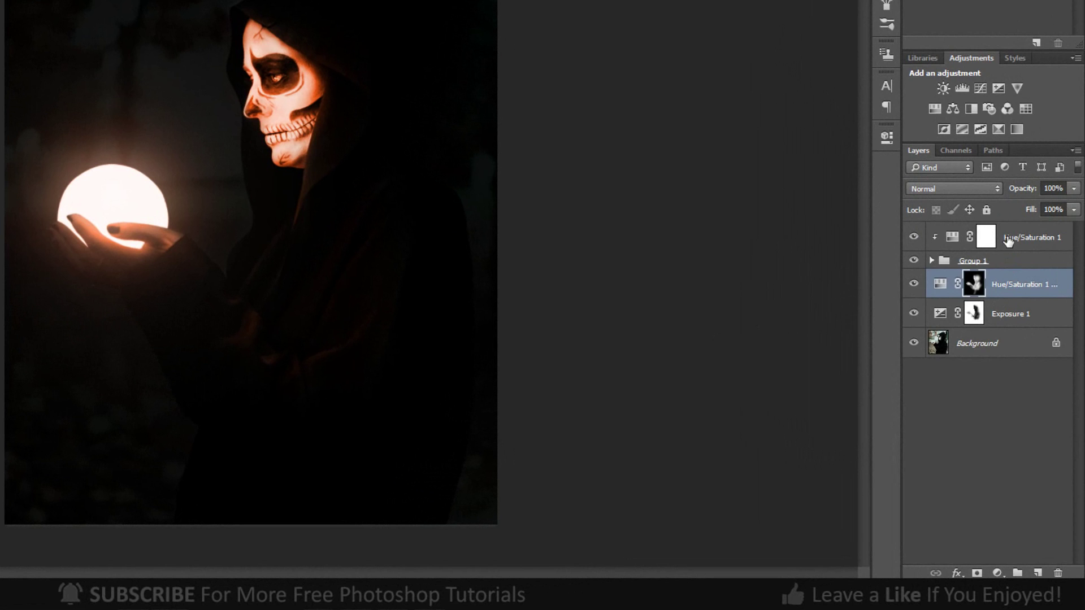
Add a Selective Color layer above Hue/Saturation 1 and set Reds to Cyan -31, Magenta -81
left_click(1009, 239)
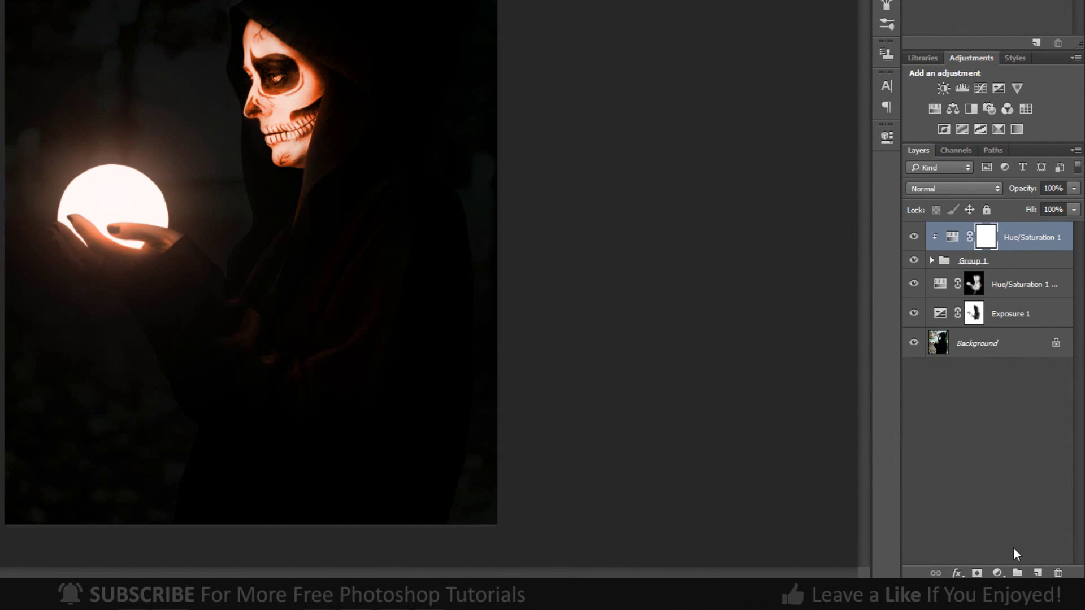
left_click(997, 573)
left_click(983, 563)
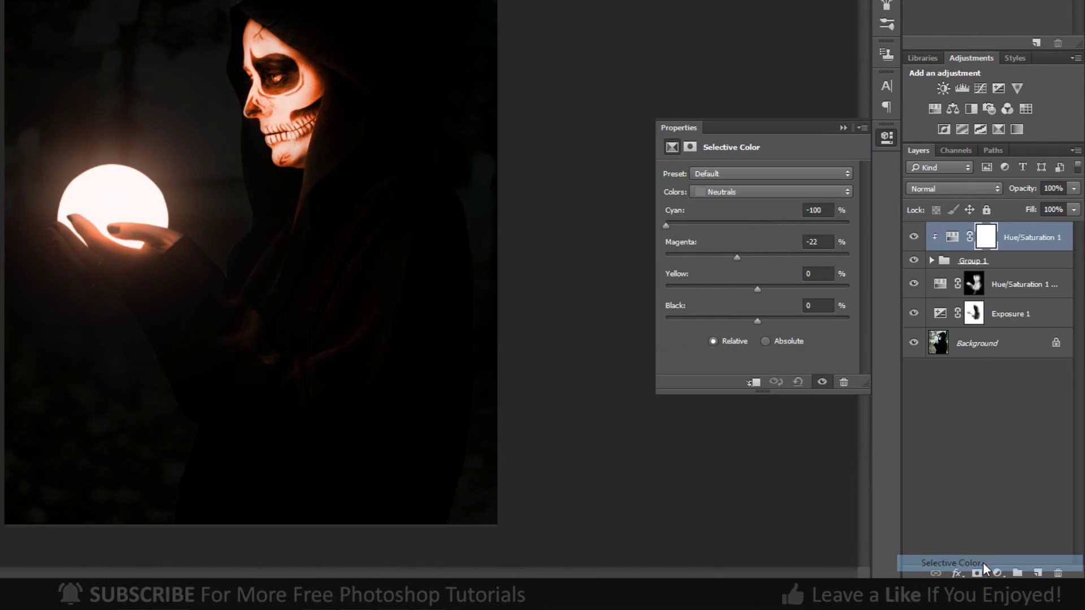
left_click(751, 196)
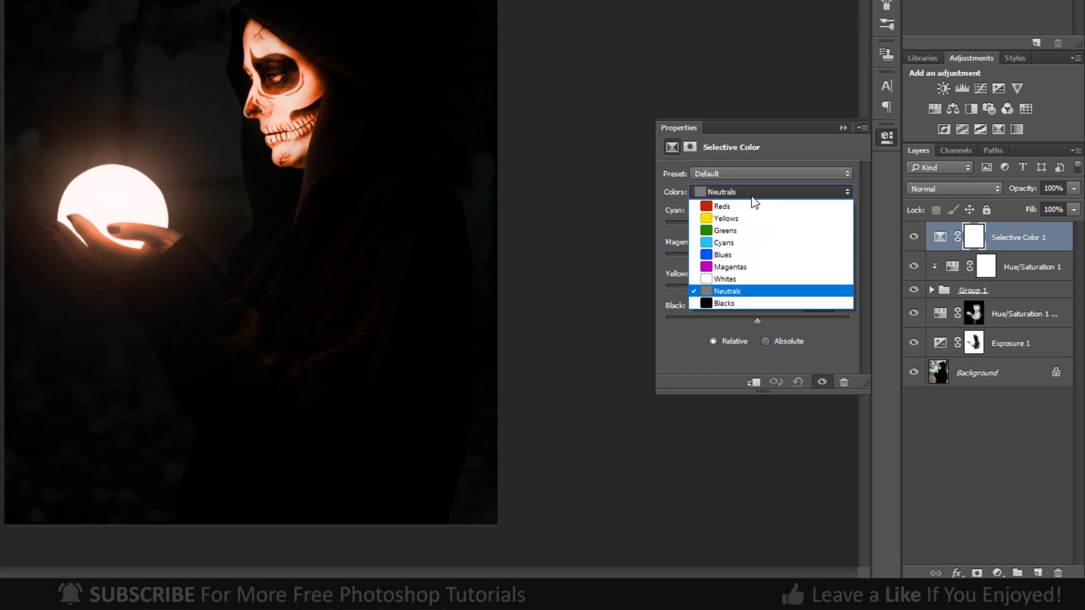
left_click(732, 206)
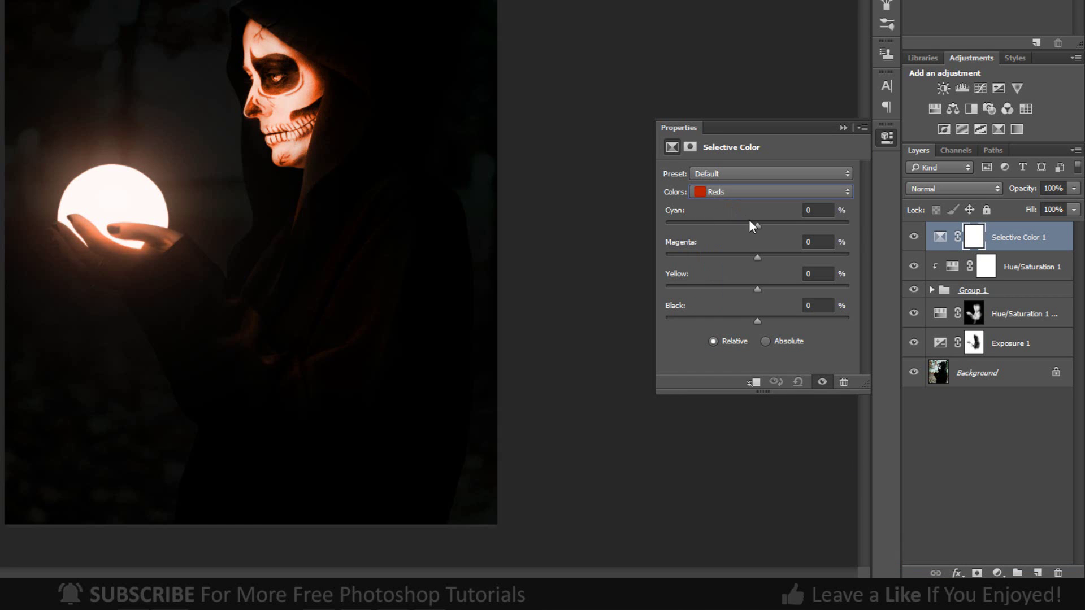
left_click_drag(757, 224, 751, 257)
left_click_drag(744, 271, 683, 272)
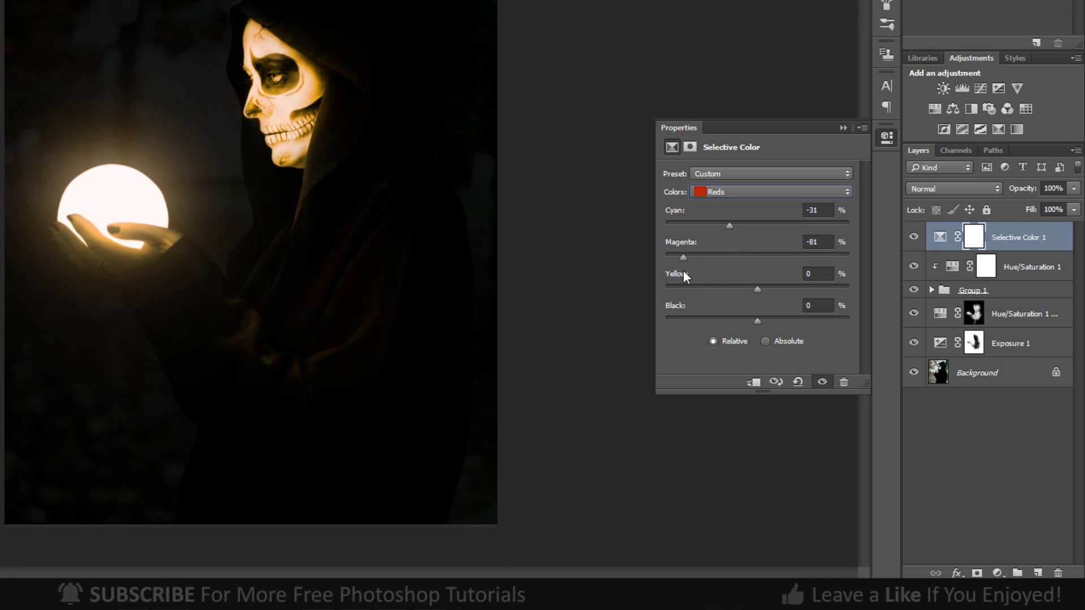
Set Yellows Cyan to +8 and Neutrals to Cyan -100, Magenta -22
left_click(729, 192)
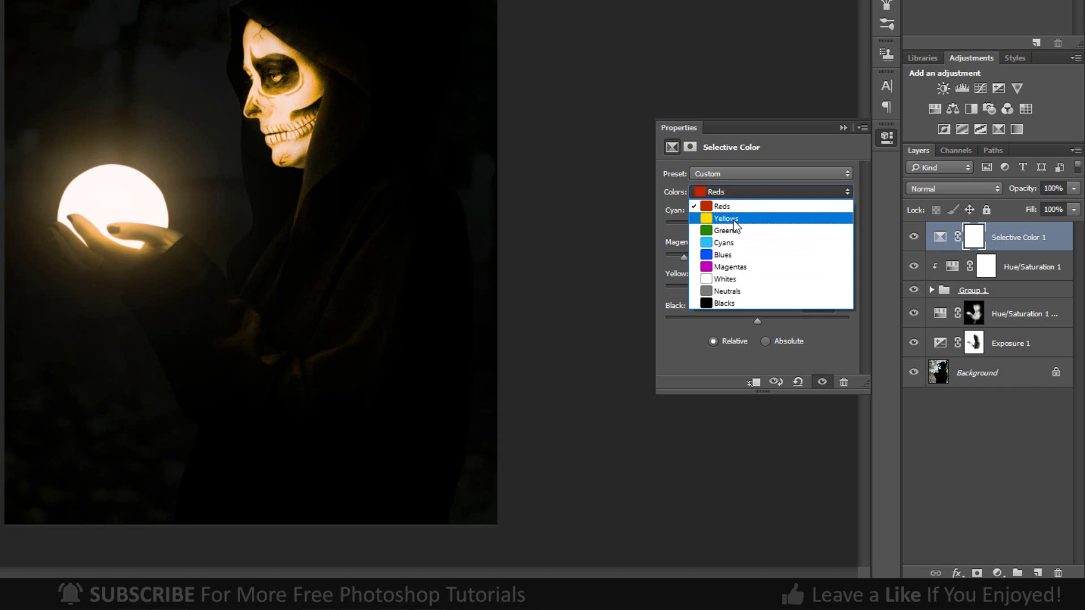
left_click(734, 219)
left_click_drag(747, 223, 684, 222)
left_click(766, 192)
left_click(734, 291)
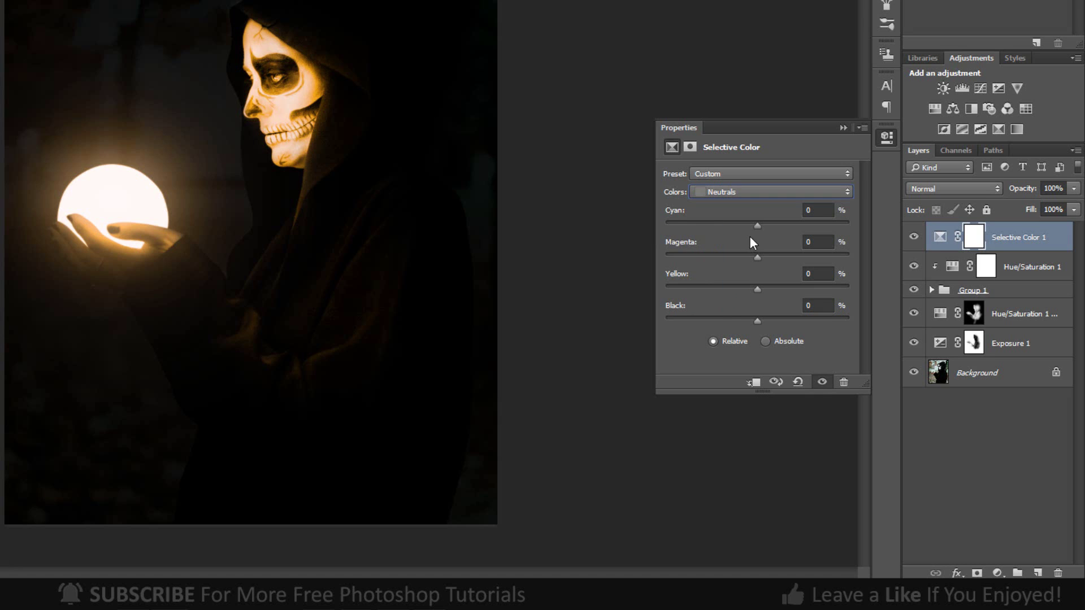
left_click_drag(758, 224, 653, 229)
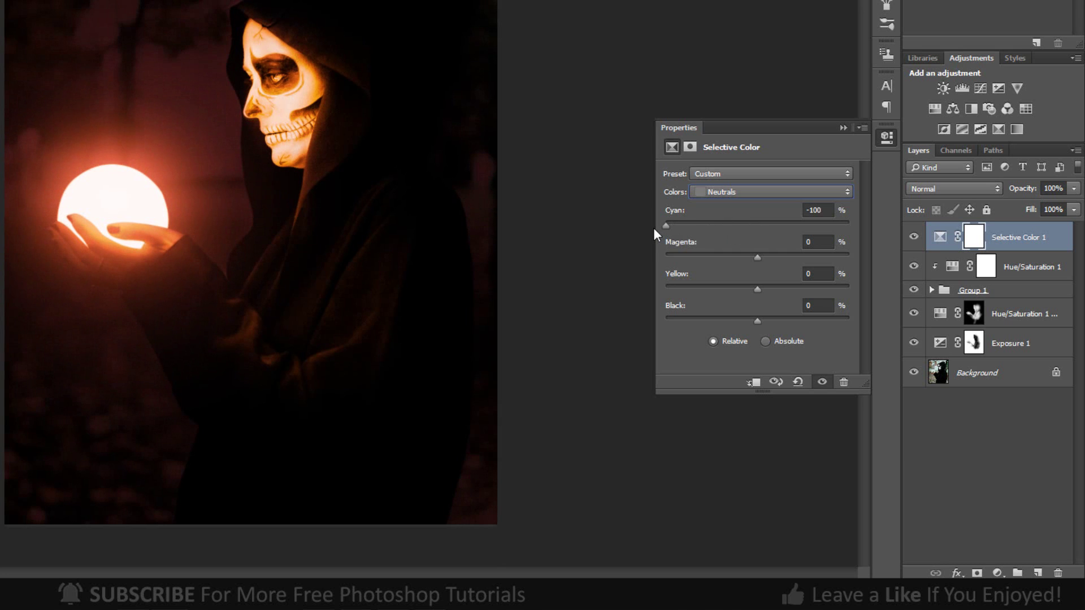
mouse_move(757, 255)
left_mouse_down()
mouse_move(773, 260)
mouse_move(711, 261)
mouse_move(739, 262)
left_mouse_up()
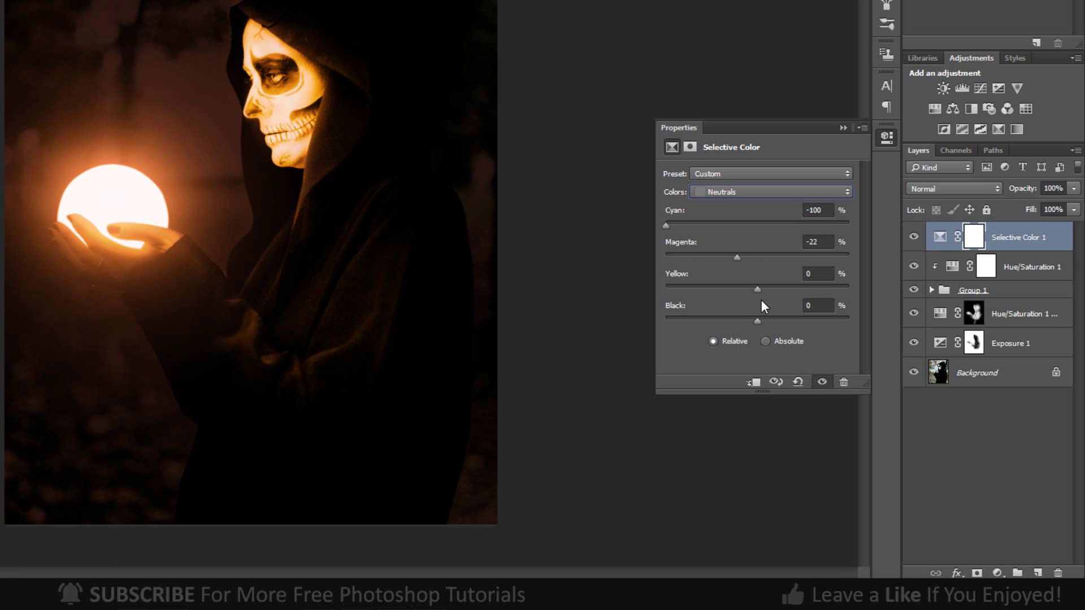
Collapse the Selective Color properties and toggle the layer off and on to compare
left_click(842, 127)
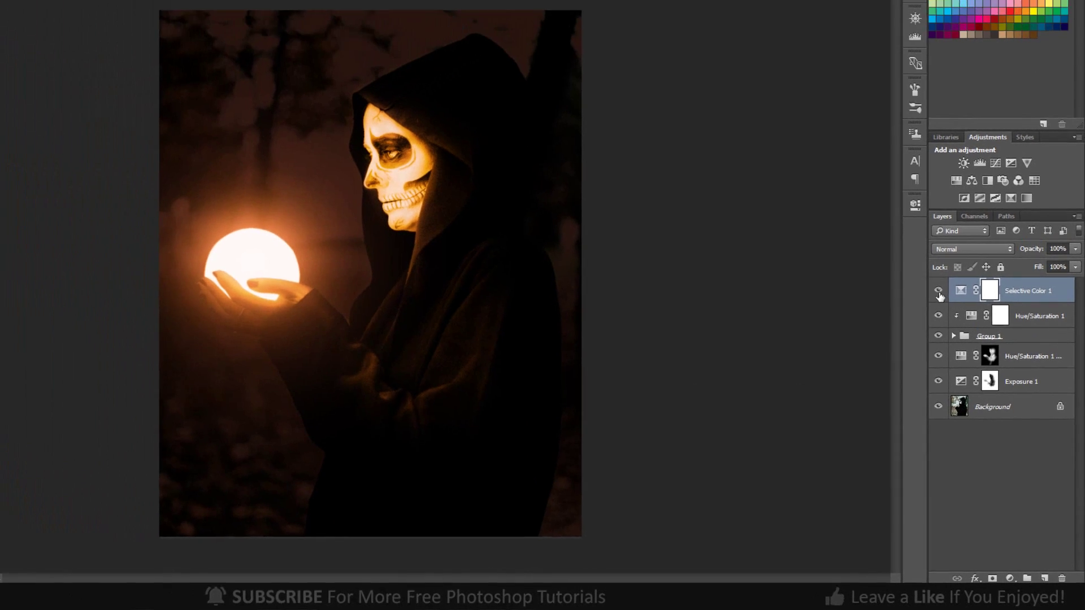
left_click(939, 292)
left_click(938, 292)
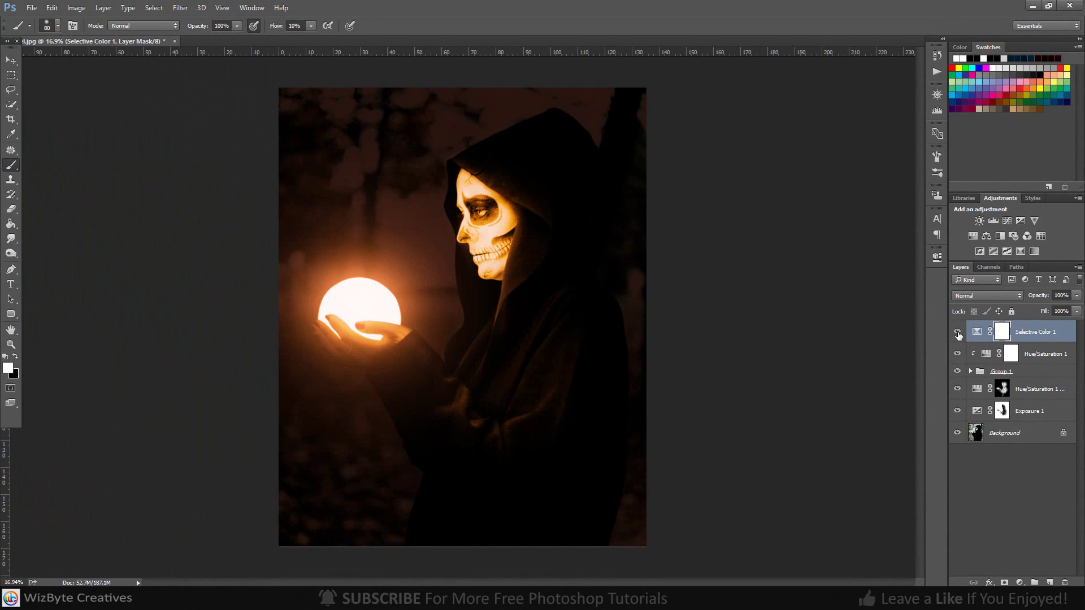